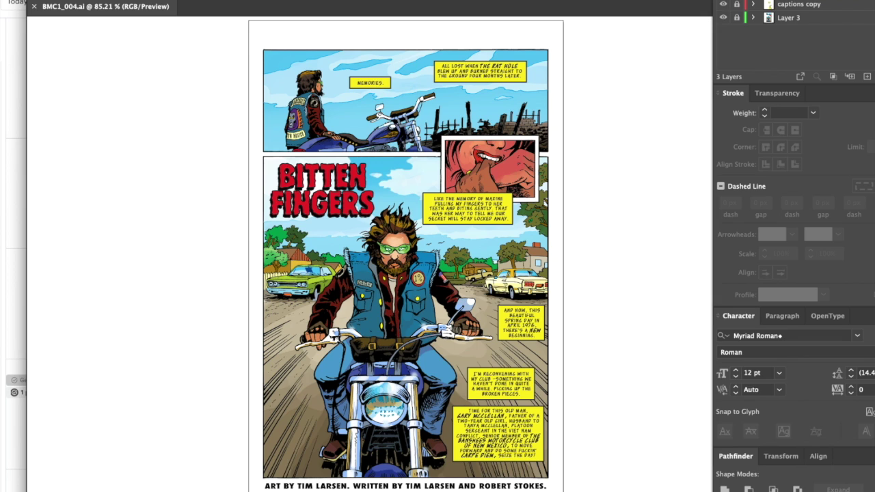
Hide the lettering and captions copy layers and examine the uncovered artwork of the rider in the large panel.
click(724, 6)
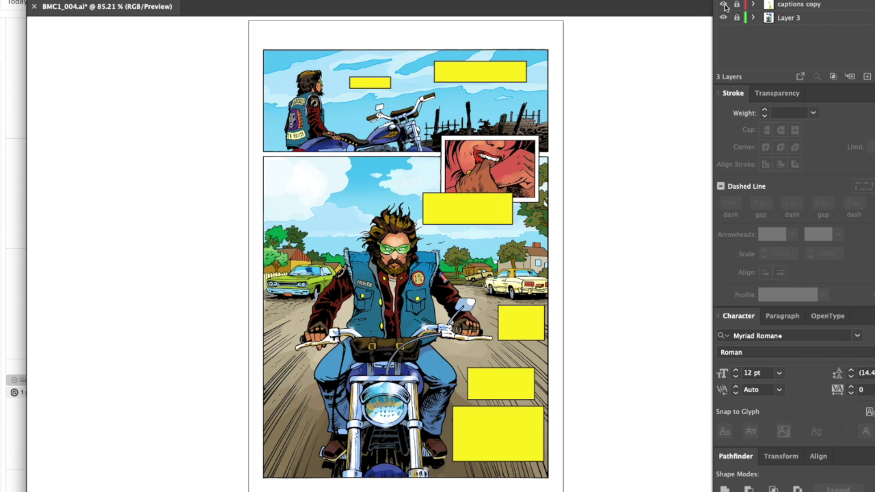
click(724, 6)
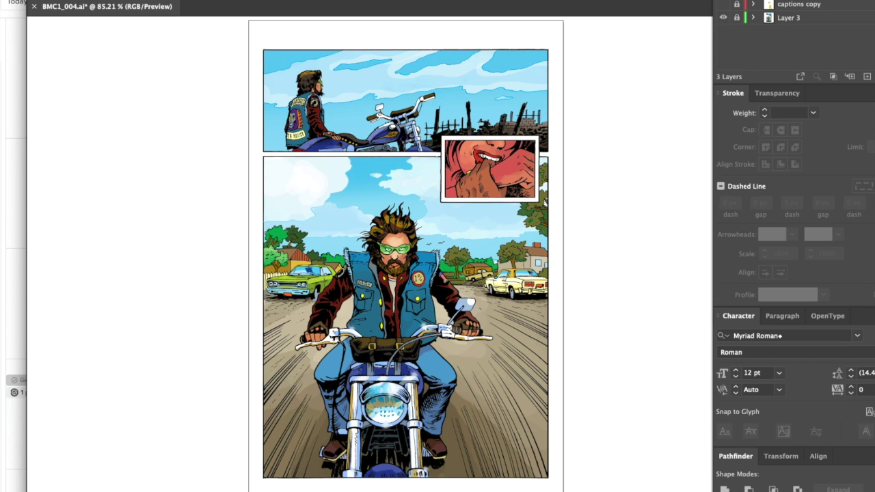
drag(21, 6, 85, 44)
click(95, 175)
drag(331, 222, 463, 342)
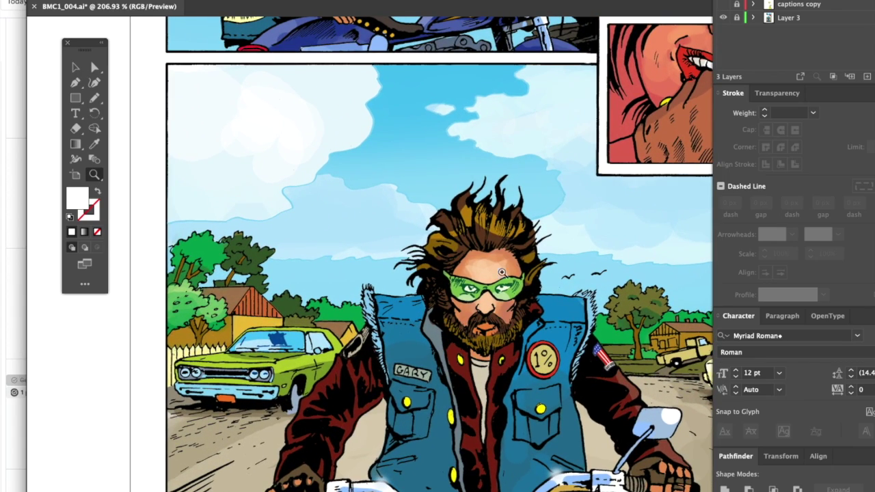
drag(325, 157, 332, 177)
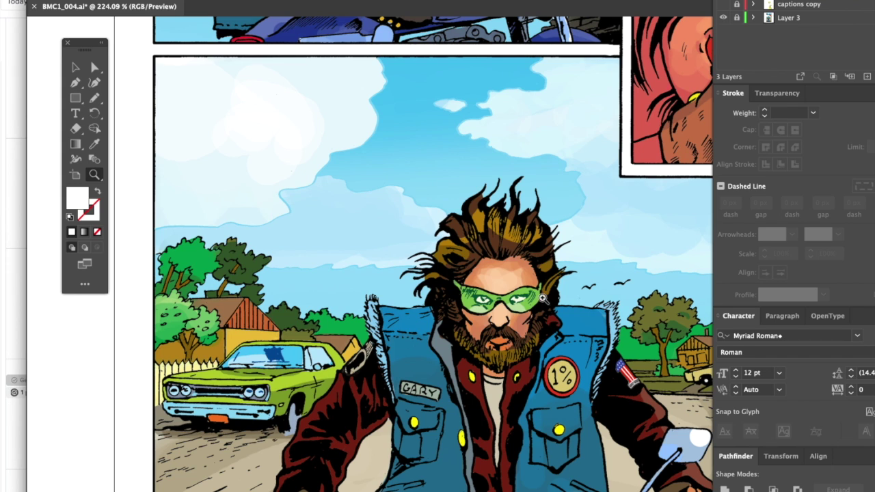
Show the lettering and captions copy layers again and examine the title and caption boxes across the page's panels.
click(723, 5)
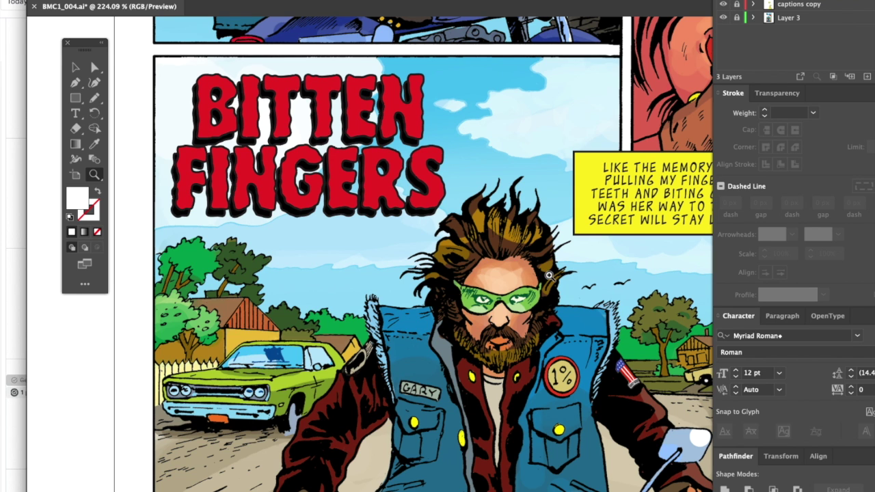
scroll(549, 275, right, 5)
scroll(549, 274, up, 2)
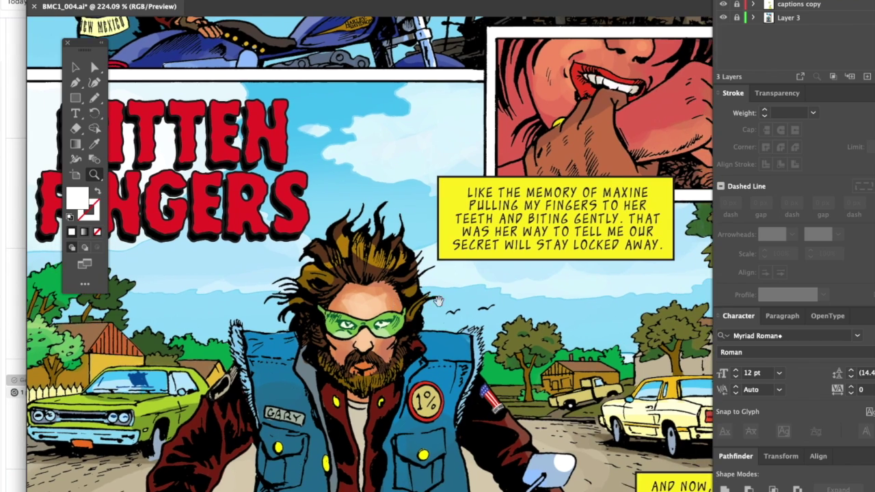
scroll(509, 333, left, 5)
scroll(509, 333, up, 1)
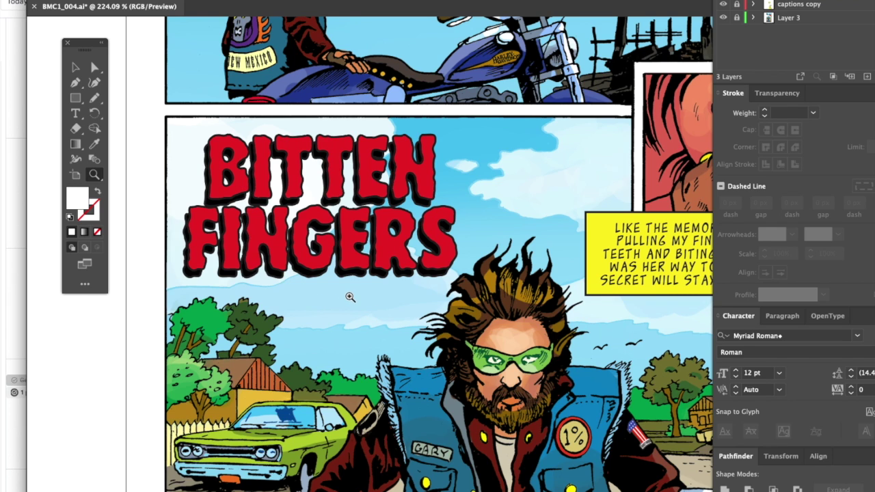
scroll(360, 260, up, 2)
scroll(360, 259, right, 1)
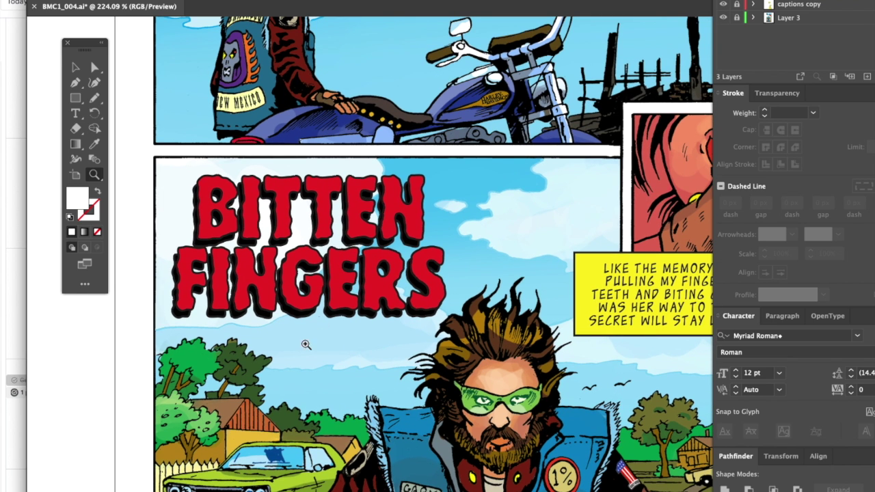
scroll(458, 279, up, 5)
scroll(459, 280, right, 3)
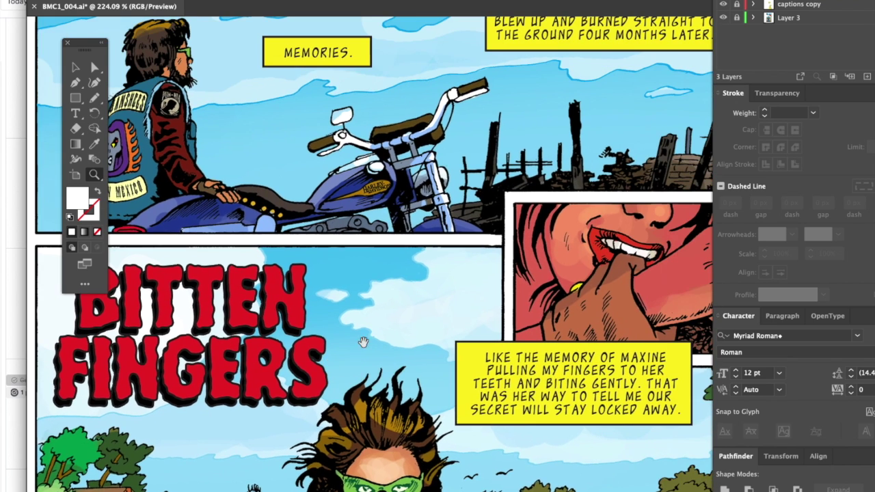
scroll(441, 366, right, 1)
scroll(459, 312, right, 1)
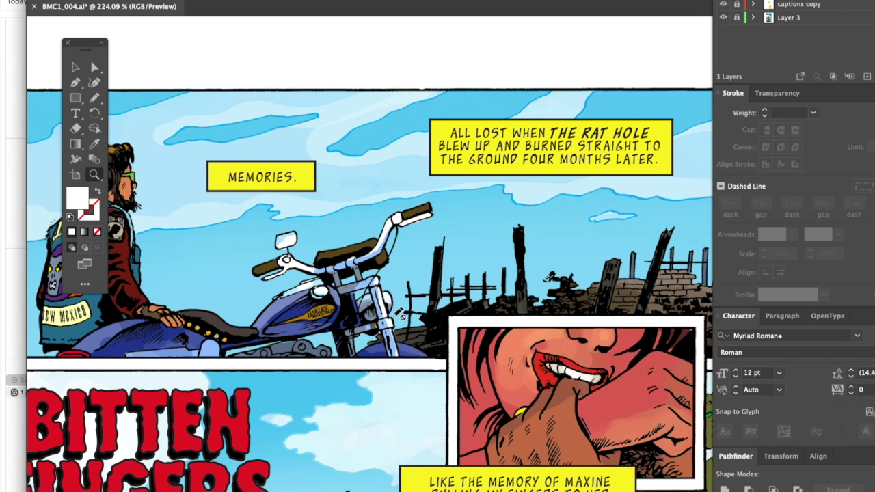
key(ctrl+0)
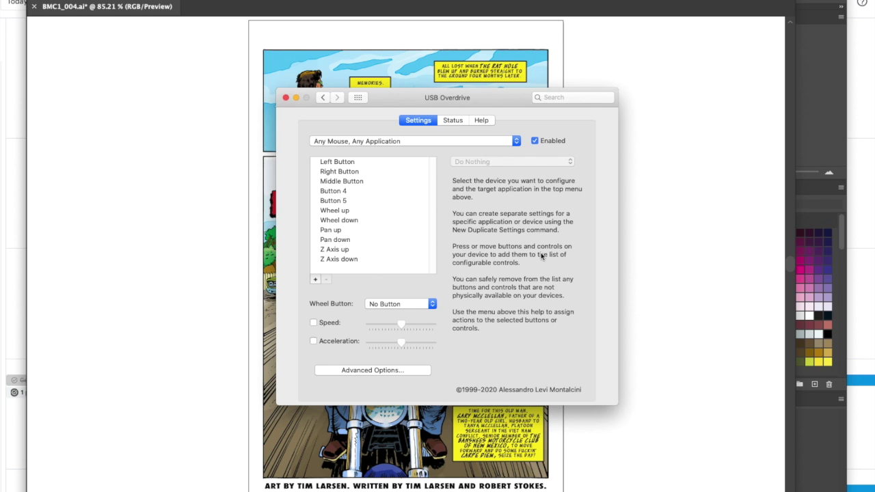
Switch to Photoshop and select layer 1 in BMC1 5 colors.psd.
key(super+Tab)
key(super+Tab)
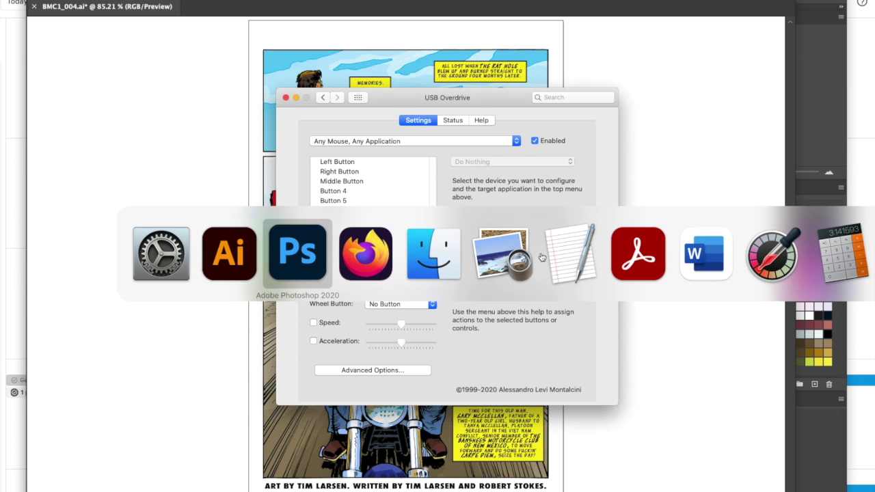
key(super+Tab)
key(super+Tab)
key(super+Tab)
key(super+Tab)
key(super+Tab)
key(super+Tab)
key(super+Tab)
key(super+Tab)
key(super+Tab)
key(super+Tab)
key(super+Tab)
key(super+Tab)
key(super+Tab)
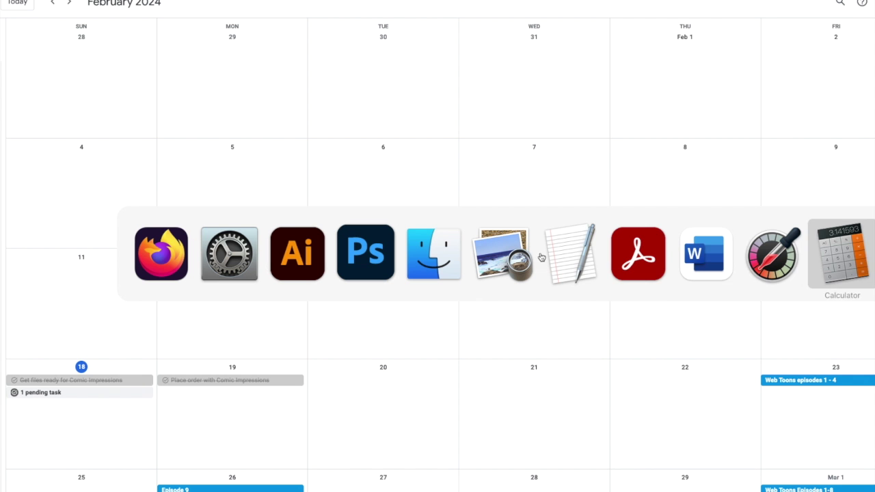
key(super+Tab)
key(super+Tab)
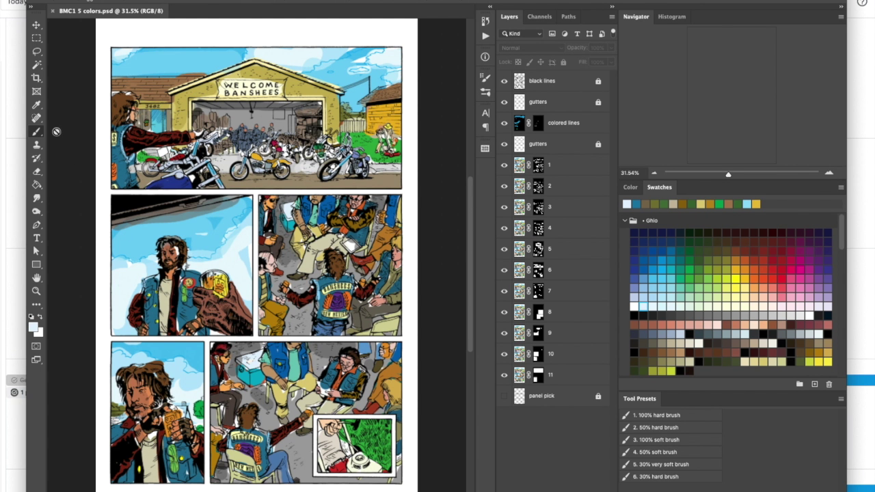
click(560, 165)
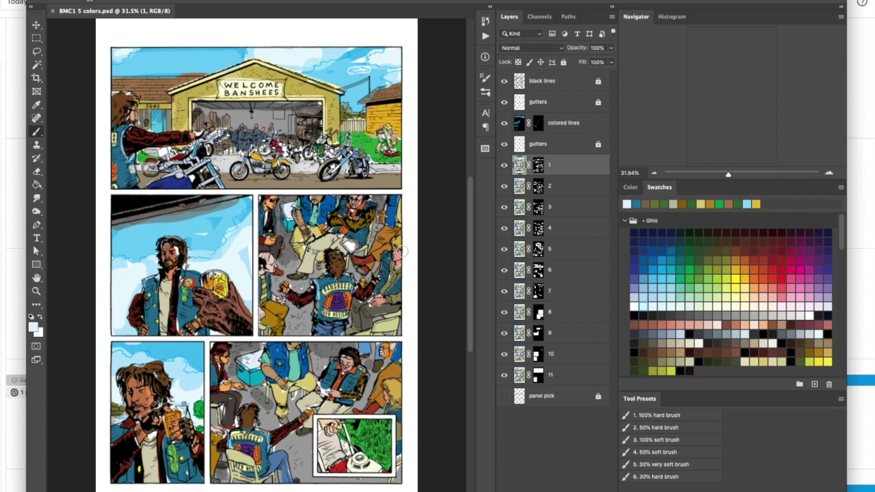
Enlarge the brush tip to span most of a panel and shrink it back to a small size.
key(bracketright)
key(bracketright)
key(bracketright)
key(bracketright)
key(bracketright)
key(bracketright)
key(bracketright)
key(bracketright)
key(bracketright)
key(bracketright)
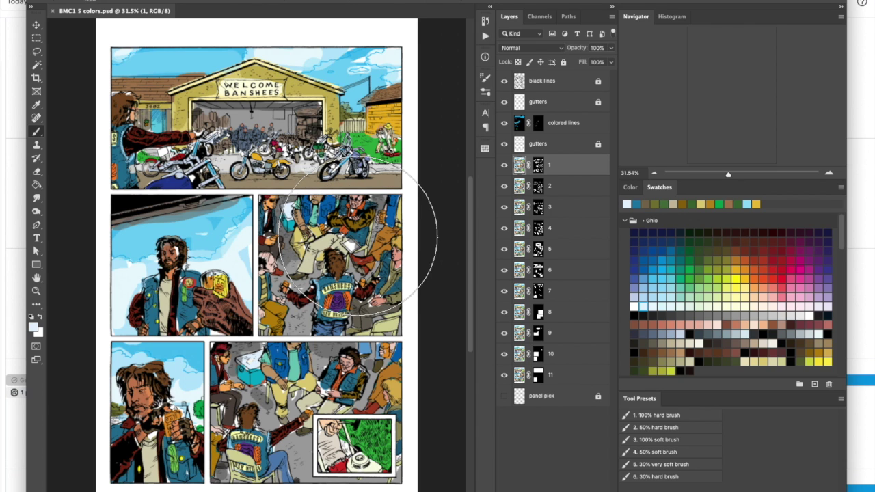
key(bracketleft)
key(bracketleft)
key(bracketleft)
key(bracketleft)
key(bracketleft)
key(bracketleft)
key(bracketleft)
key(bracketleft)
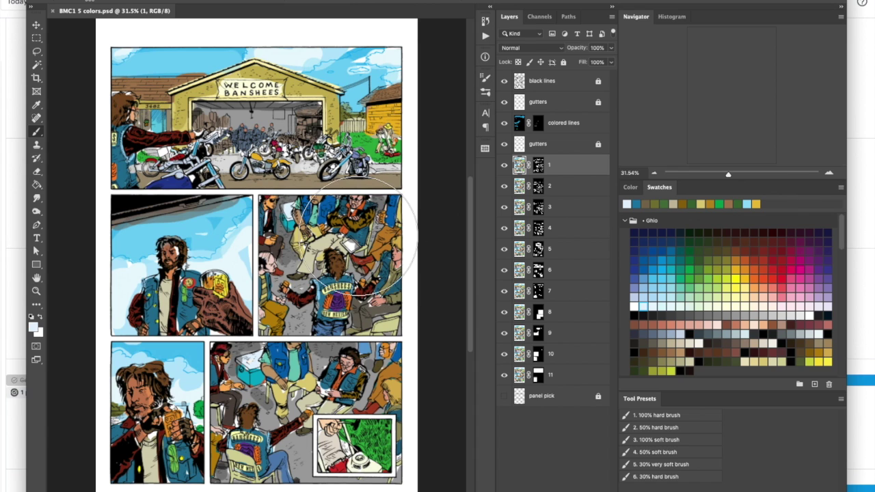
key(bracketleft)
key(bracketleft)
key(bracketleft)
key(bracketleft)
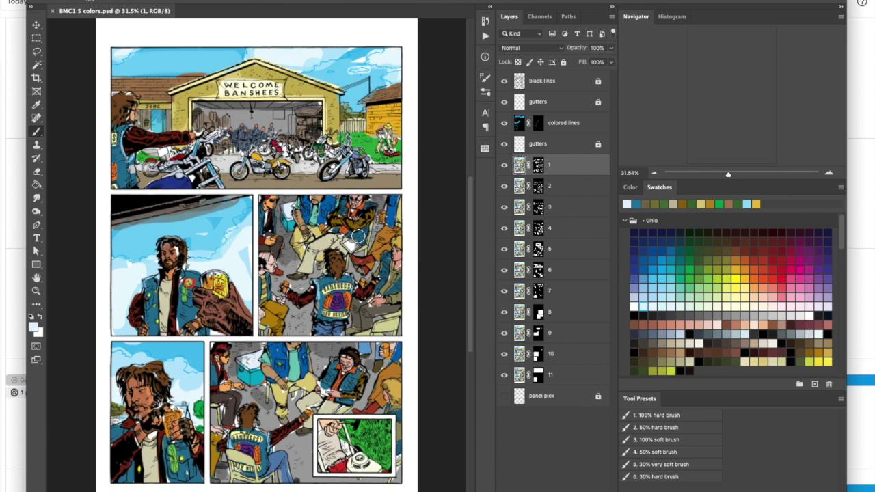
key(bracketright)
key(bracketright)
Add a new layer above layer 1 and paint one large translucent red dab across the two middle panels.
key(ctrl+shift+alt+n)
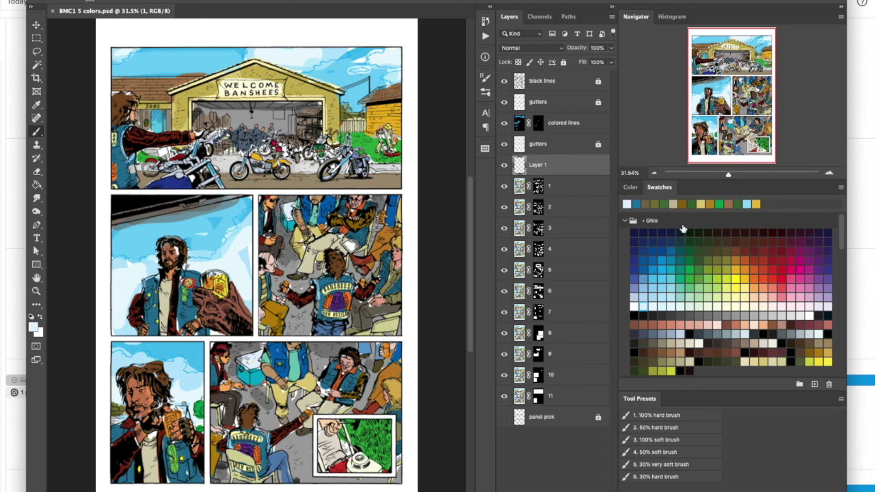
click(772, 279)
key(bracketright)
key(bracketright)
key(bracketright)
key(bracketright)
key(bracketright)
key(bracketright)
key(bracketright)
key(bracketright)
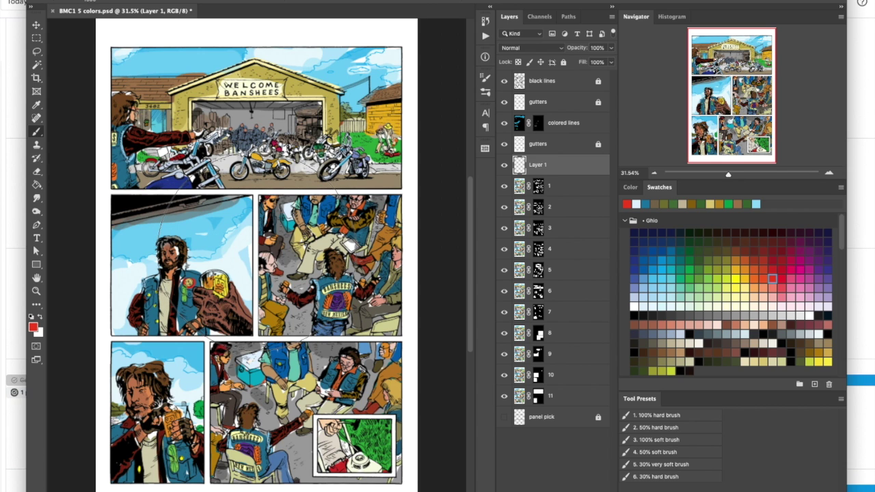
click(254, 263)
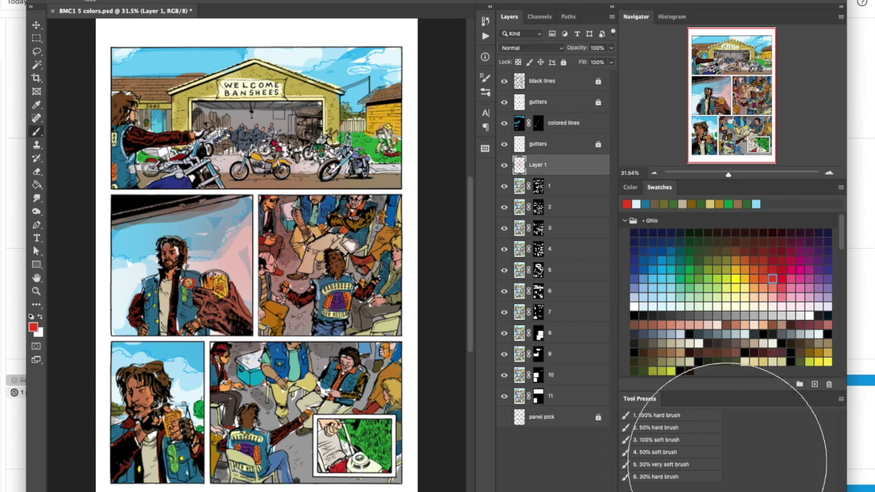
Paint a large opaque red stroke over the two middle panels with the 100% hard brush preset.
click(663, 415)
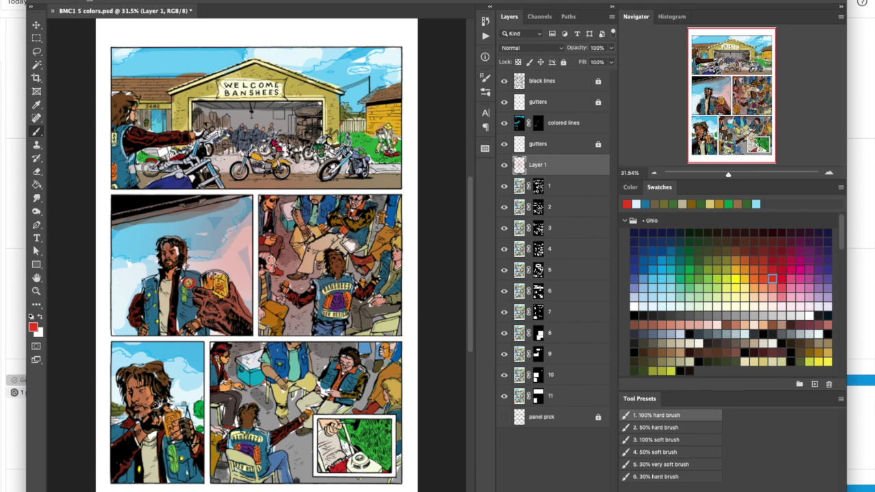
key(bracketleft)
key(bracketright)
key(bracketright)
key(bracketright)
key(bracketright)
key(bracketright)
key(bracketright)
key(bracketright)
key(bracketright)
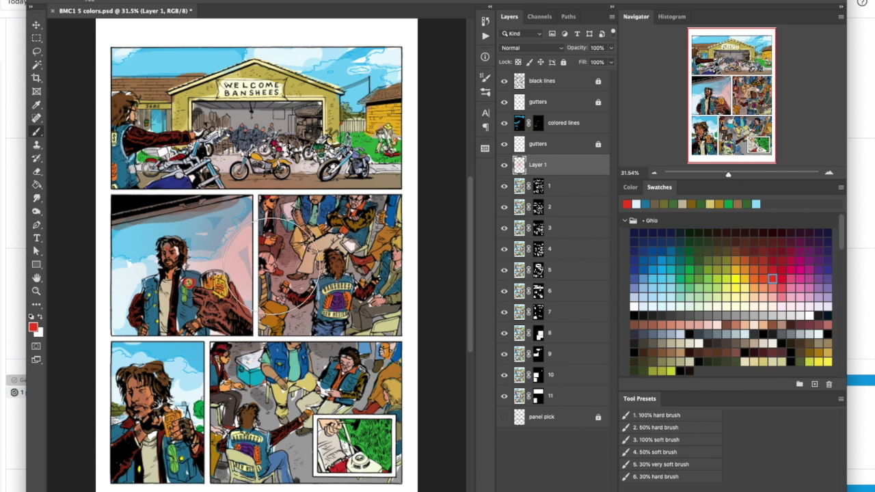
key(bracketright)
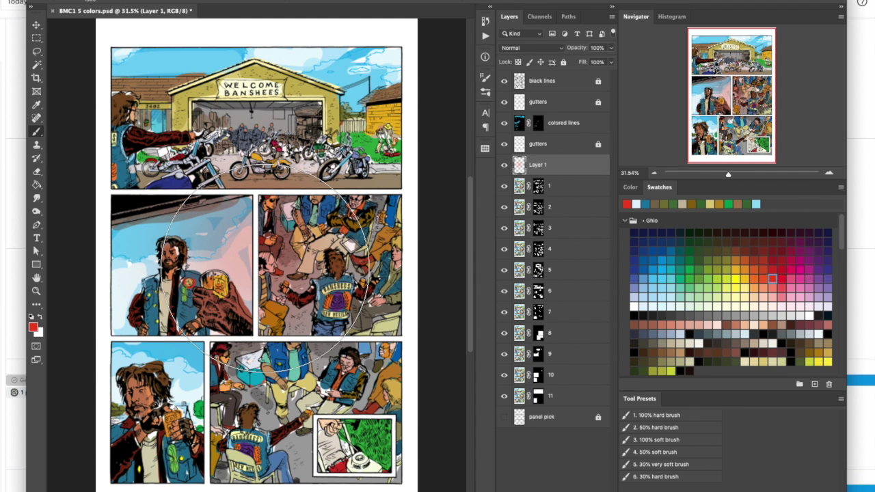
mouse_move(264, 269)
mouse_down()
mouse_move(267, 306)
mouse_move(203, 301)
mouse_up()
Paint large red dabs over the middle-row man and the garage bikes with the 50% hard brush preset.
click(649, 427)
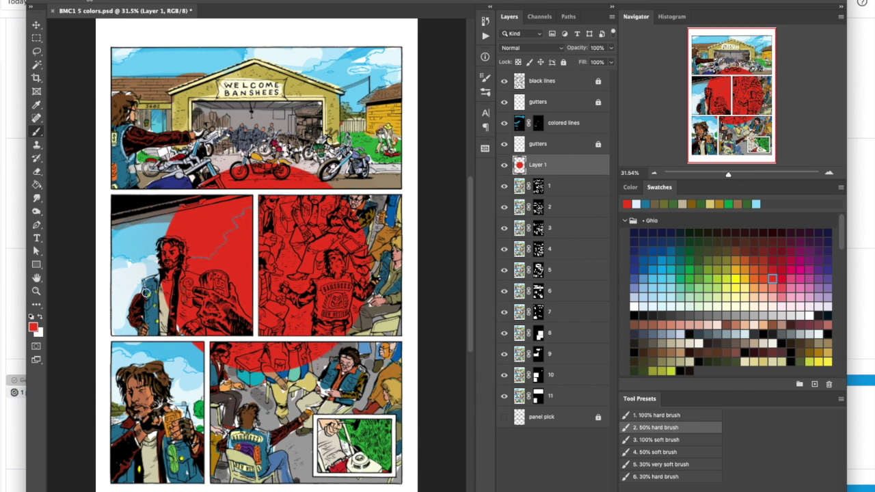
key(bracketright)
key(bracketright)
key(bracketright)
key(bracketright)
key(bracketright)
key(bracketright)
key(bracketright)
key(bracketright)
key(bracketright)
key(bracketright)
key(bracketright)
key(bracketright)
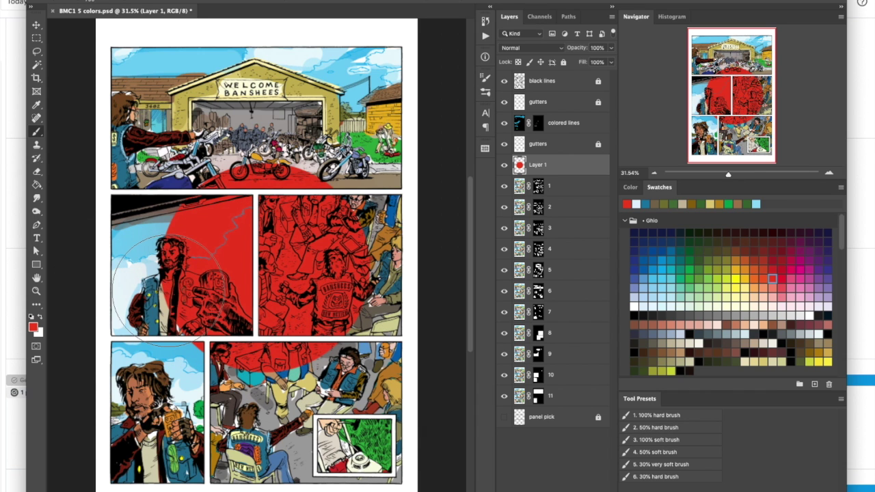
click(169, 290)
click(225, 154)
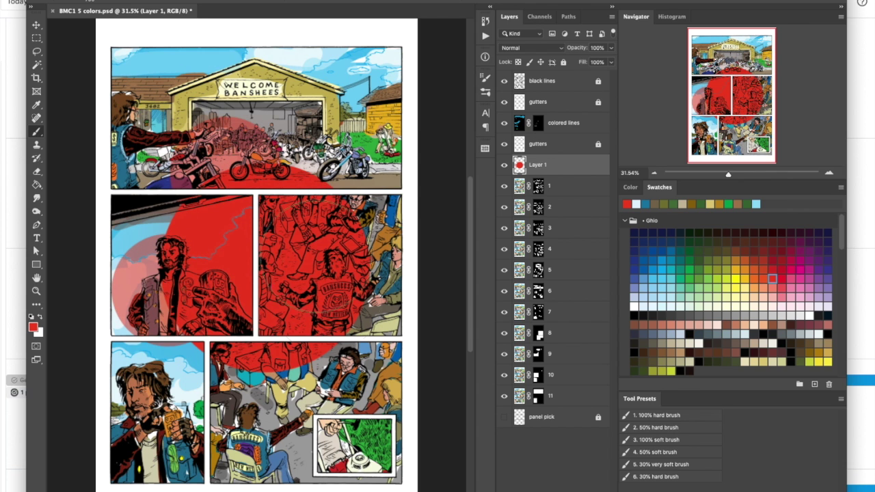
click(271, 145)
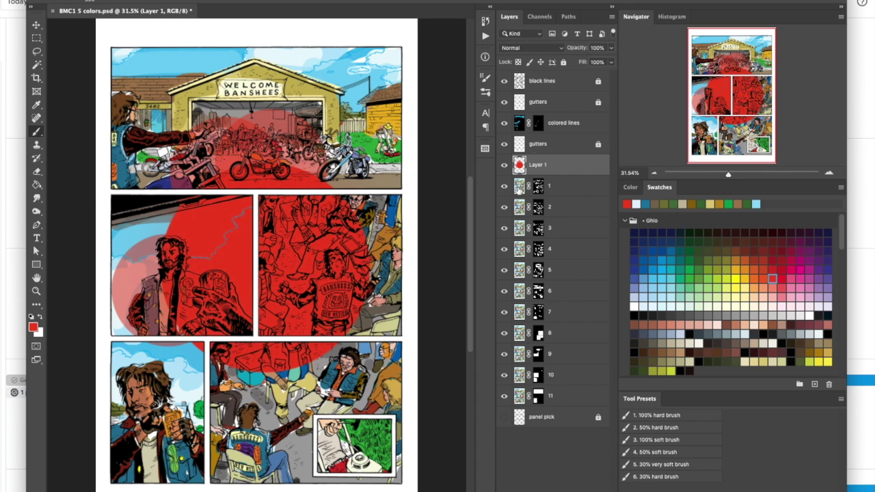
Delete the red test layer and reduce the brush size.
key(Delete)
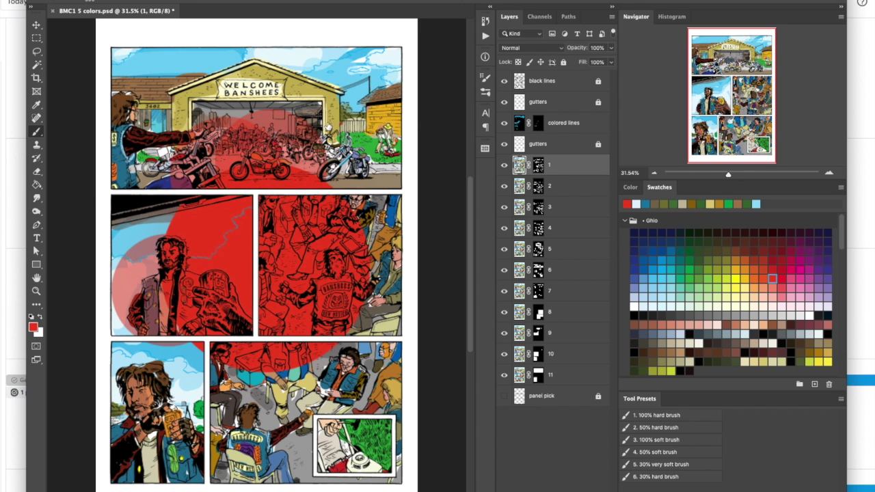
key(bracketleft)
key(bracketleft)
key(bracketleft)
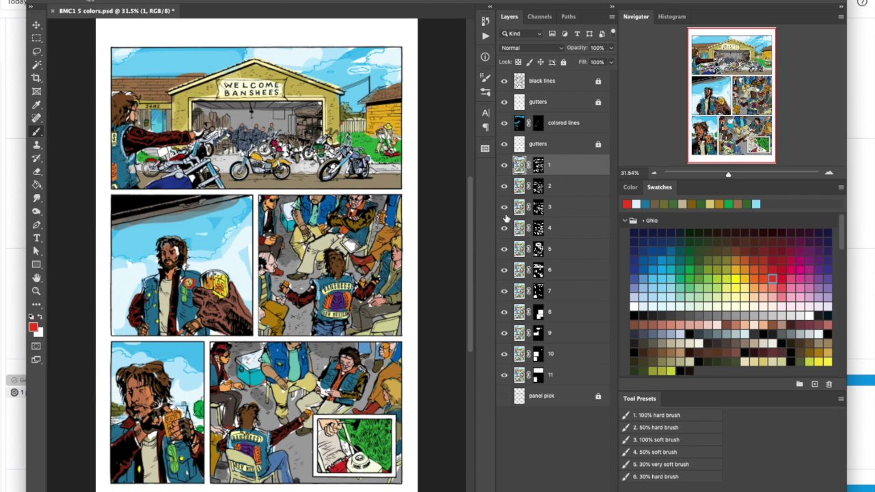
Isolate the full color painting of layer 1 by hiding all other layers and disabling its layer mask.
drag(505, 187, 503, 376)
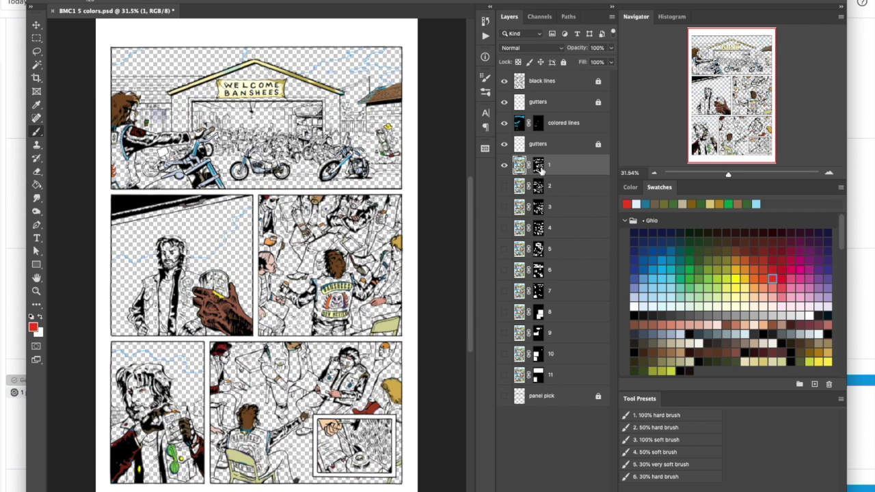
click(539, 170)
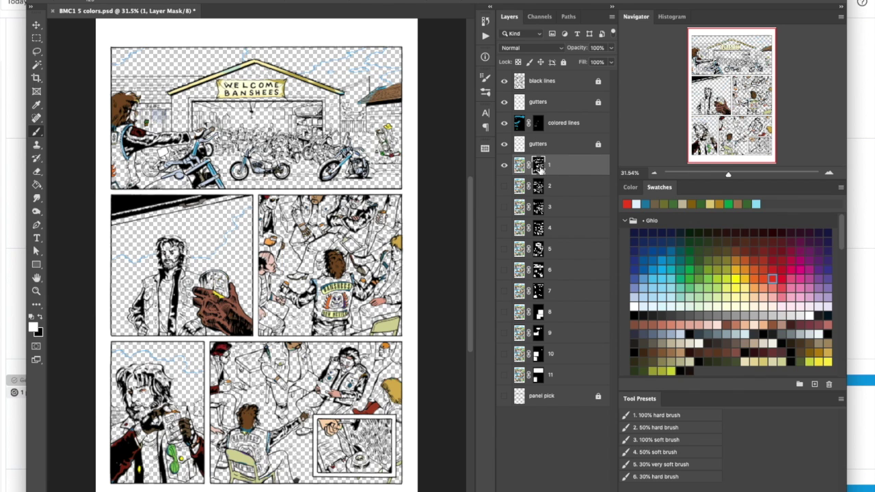
right_click(540, 170)
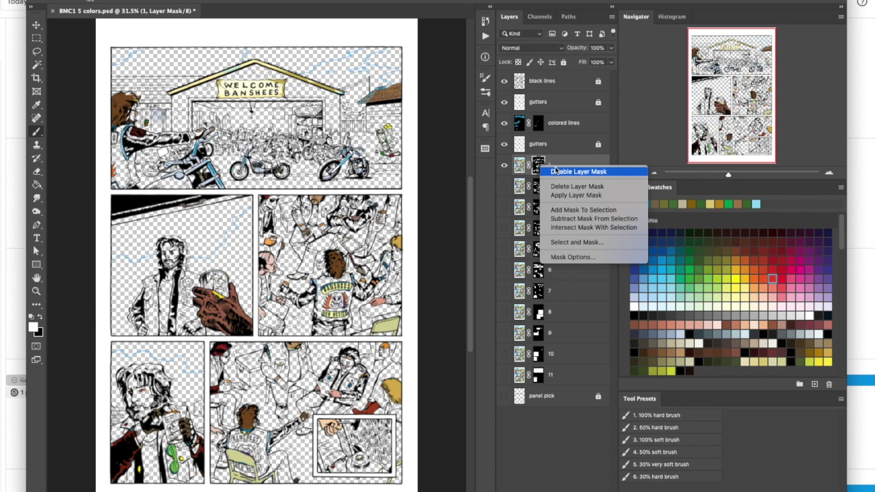
click(555, 172)
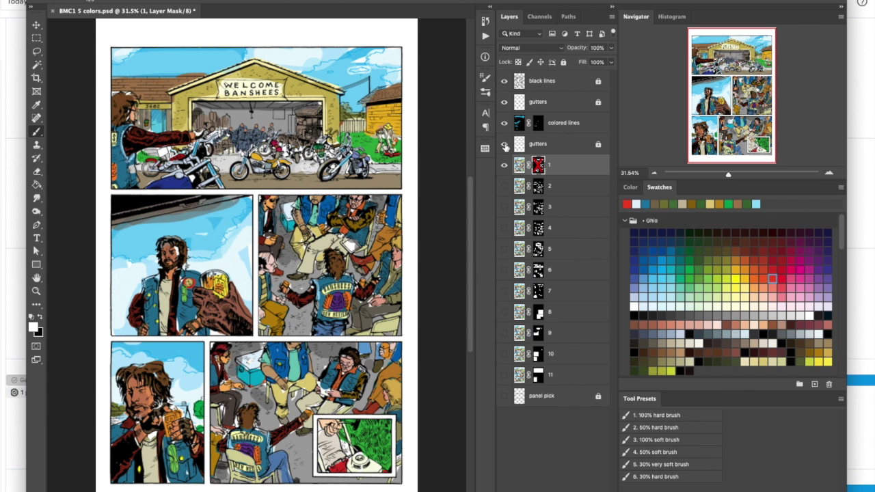
drag(505, 145, 504, 81)
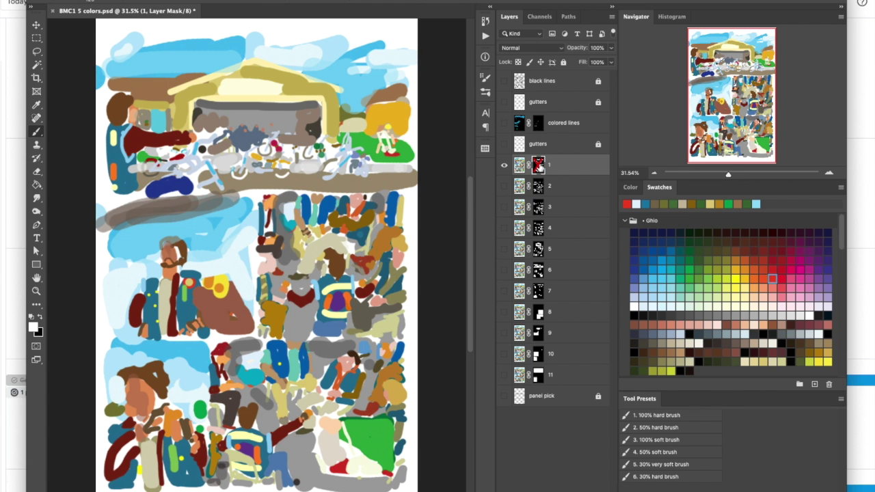
Re-enable layer 1's mask and inspect the isolated color patches around the parked motorcycle at close range.
right_click(539, 164)
click(546, 168)
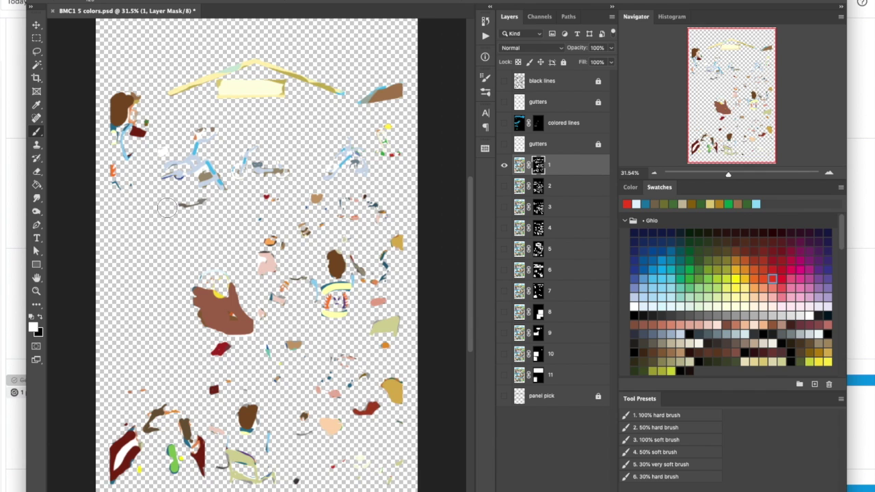
click(39, 291)
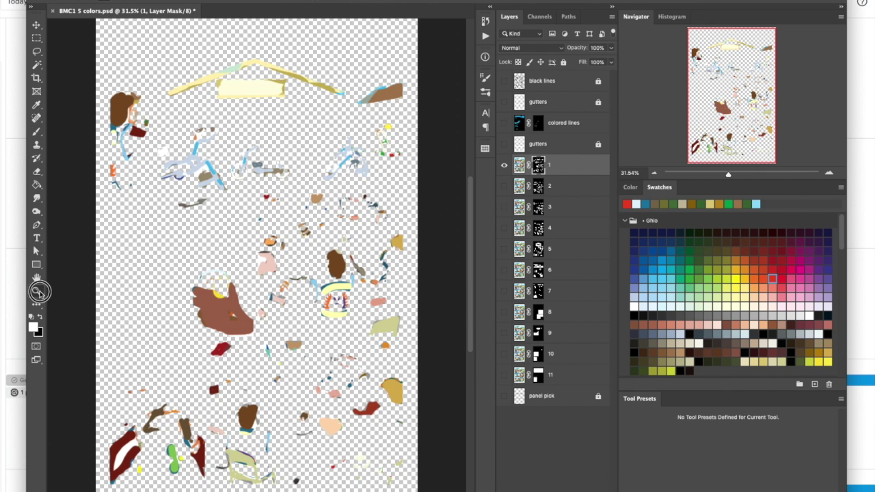
drag(277, 208, 343, 291)
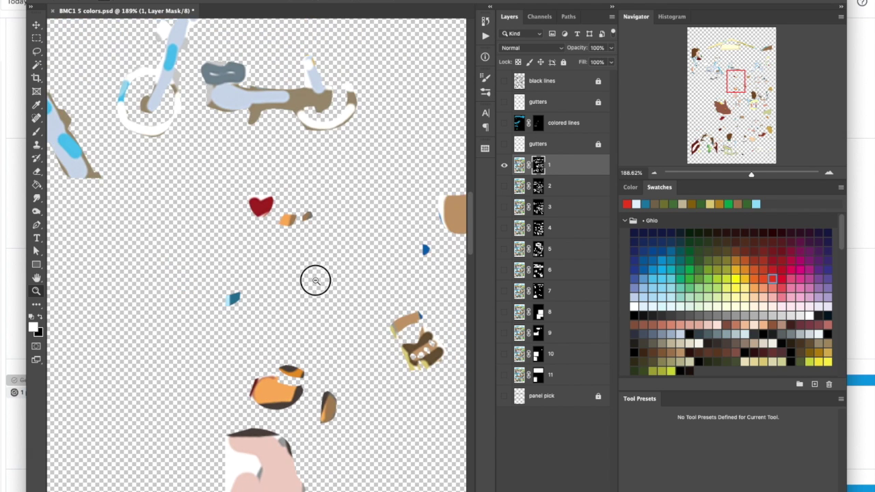
drag(315, 280, 308, 275)
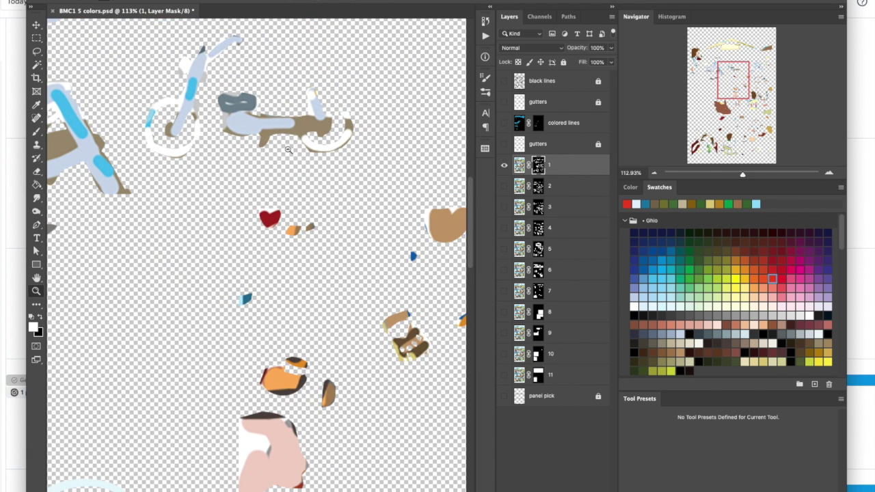
drag(287, 160, 334, 270)
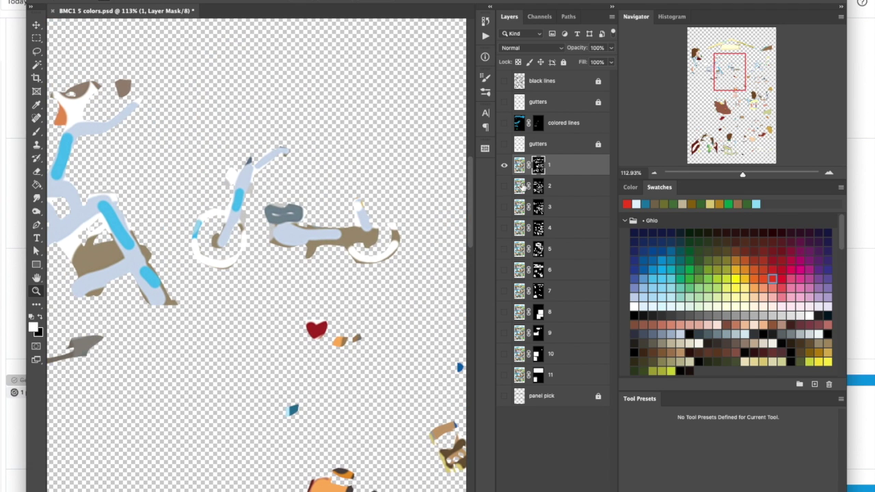
Make both gutters layers and the colored lines layer visible again above layer 1.
click(504, 144)
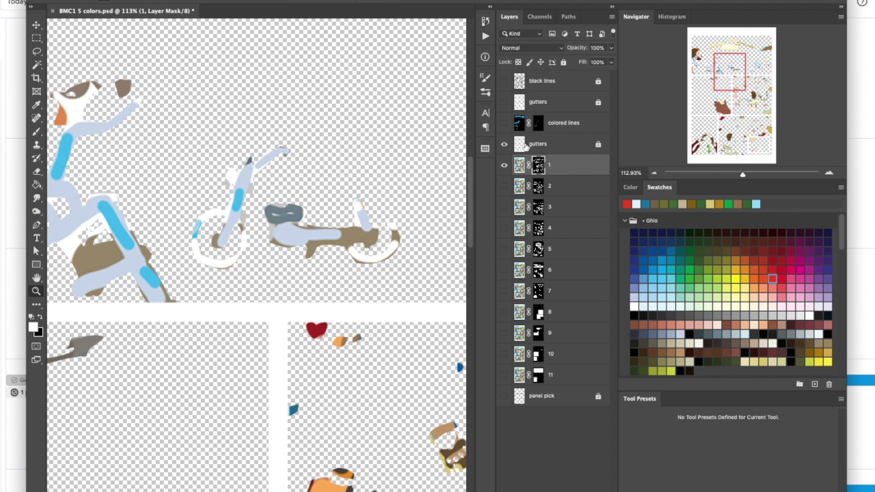
click(504, 123)
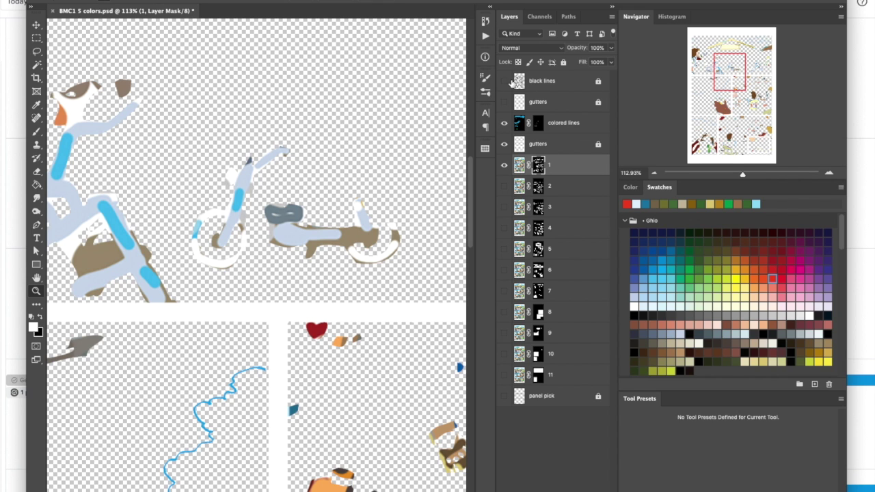
click(504, 101)
Try unlocking and deleting the gutters layer beneath the colored lines, inspect the panel border, and restore the layer.
click(578, 145)
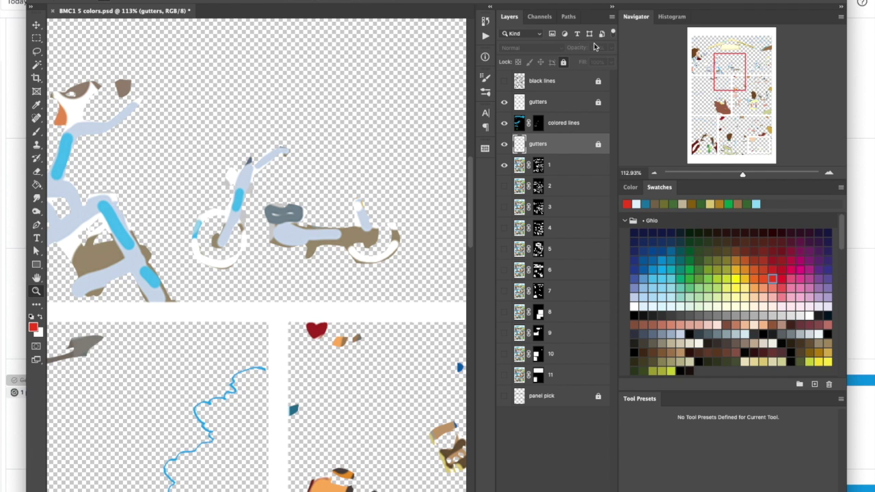
click(564, 63)
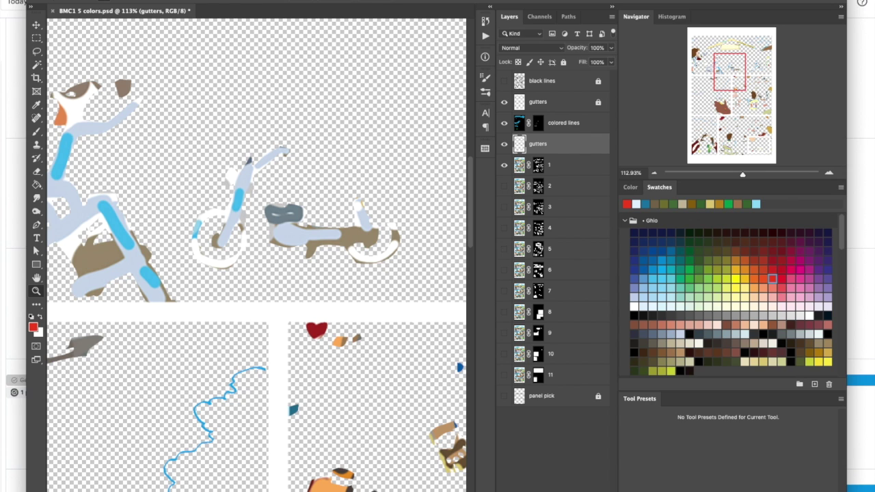
key(Delete)
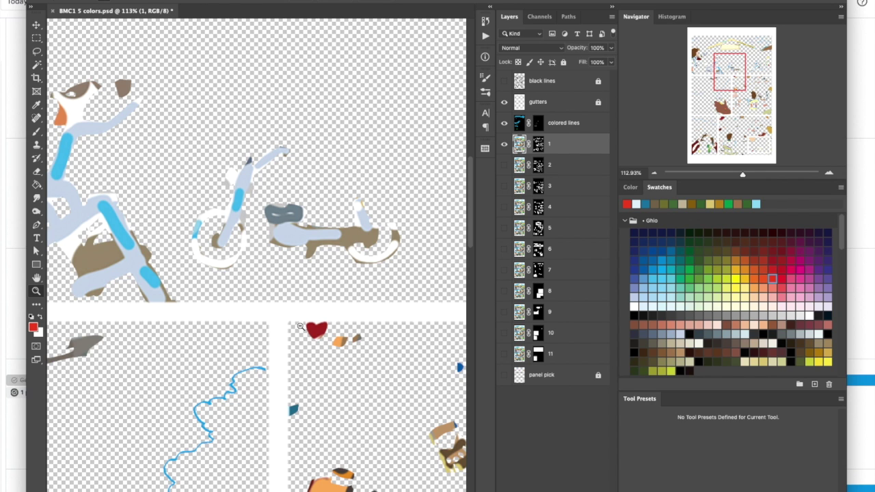
drag(400, 292, 332, 341)
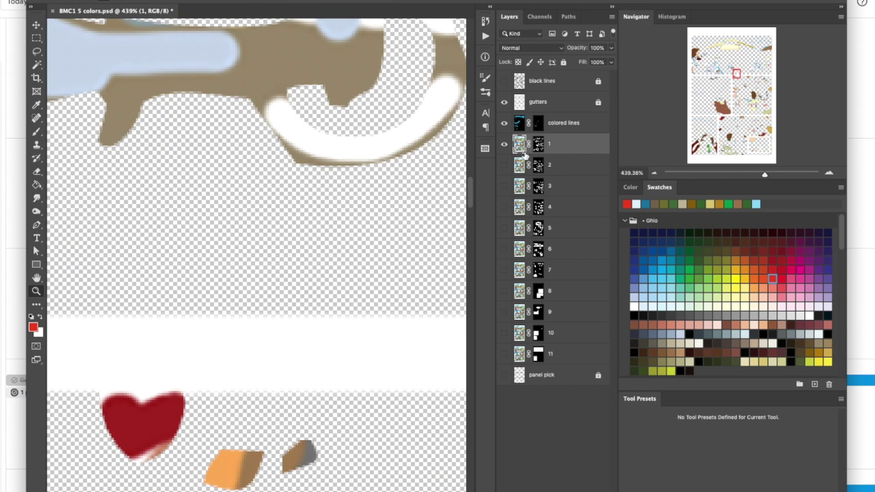
key(ctrl+v)
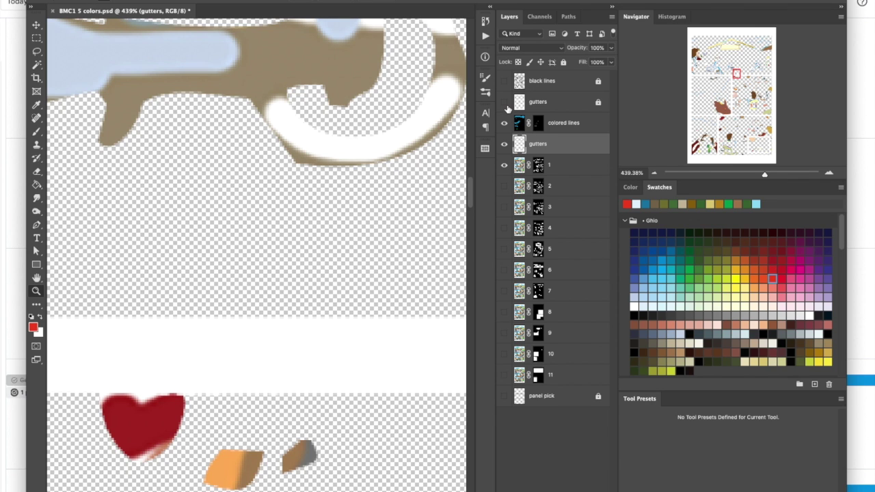
Unlock and delete the gutters layer above the colored lines, and lock the remaining gutters layer.
click(504, 102)
click(563, 108)
click(563, 62)
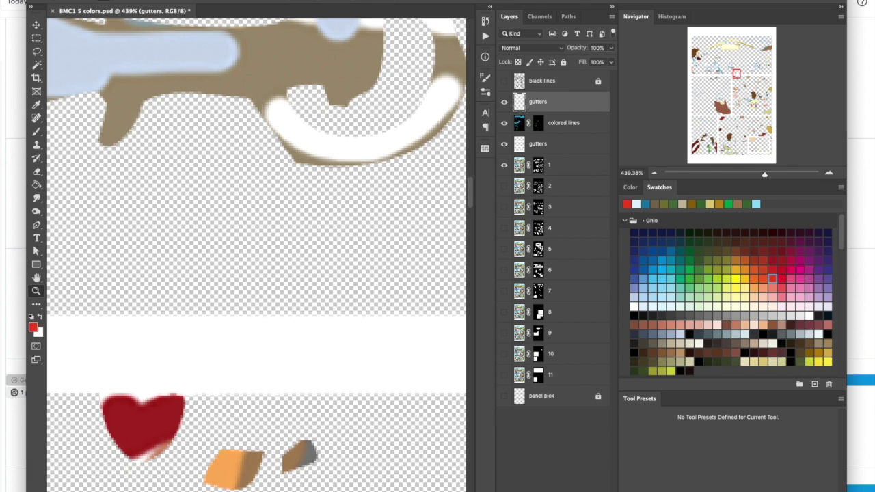
key(Delete)
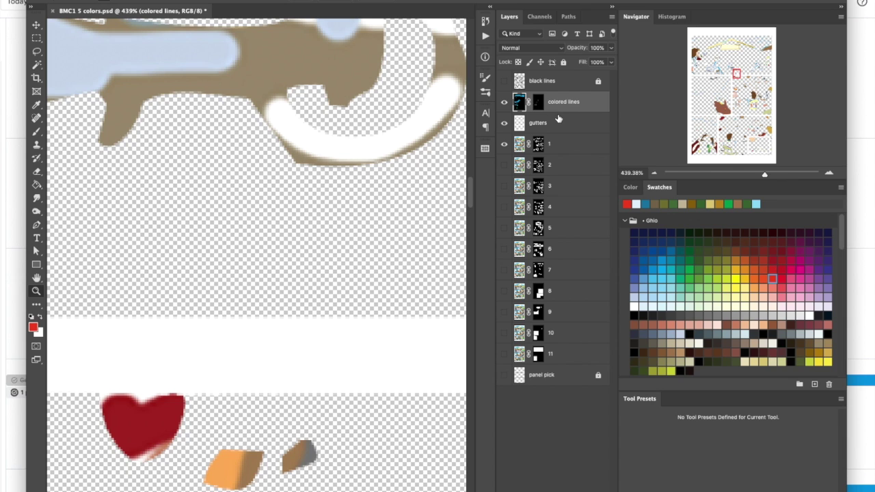
click(572, 124)
click(563, 63)
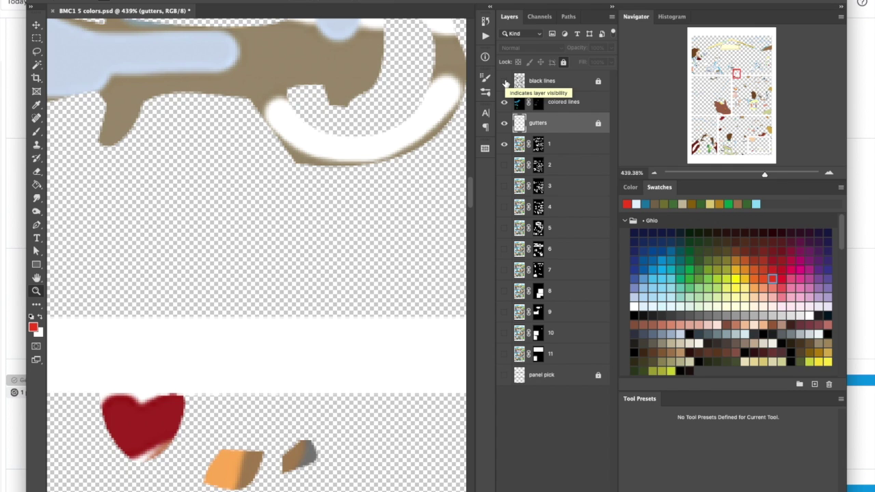
Show the black lines layer and examine how layer 1's colors sit under the line art in the first panel.
drag(505, 81, 505, 102)
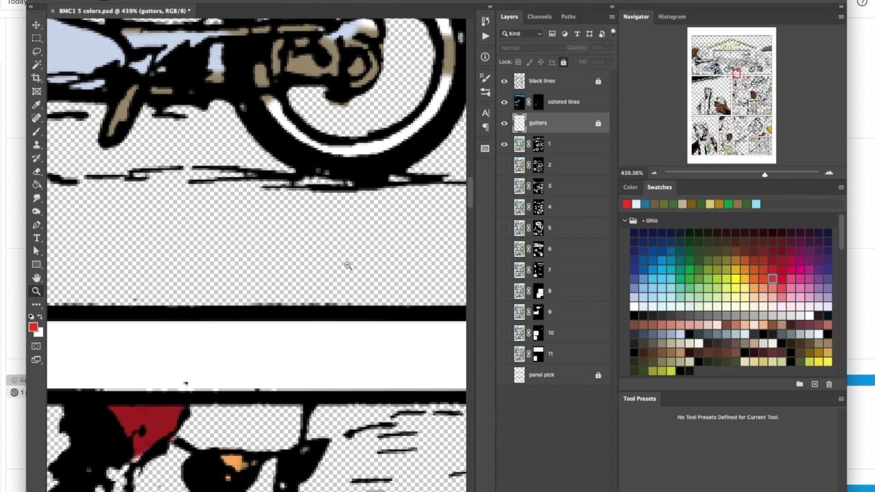
click(653, 173)
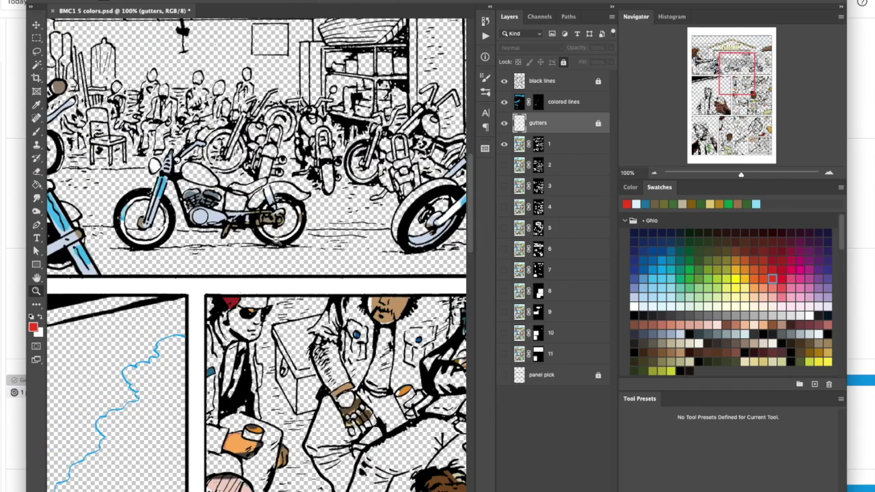
scroll(273, 236, up, 4)
scroll(273, 236, left, 9)
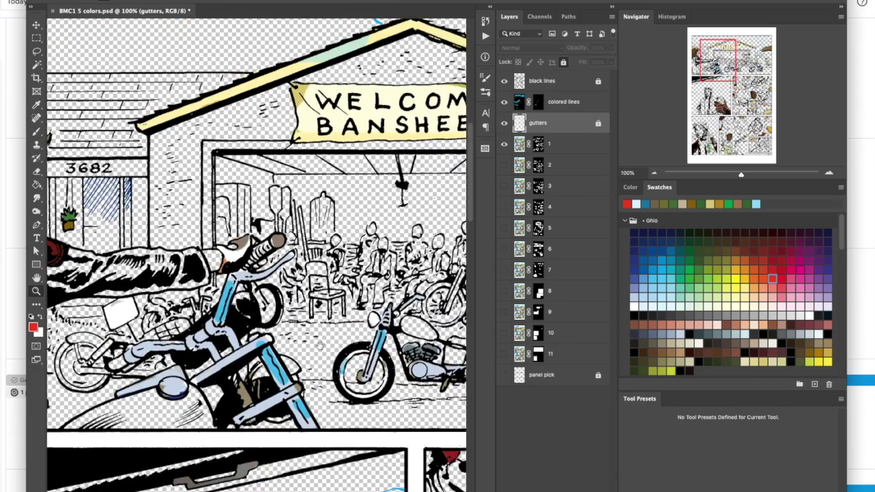
scroll(328, 283, left, 6)
scroll(328, 283, up, 2)
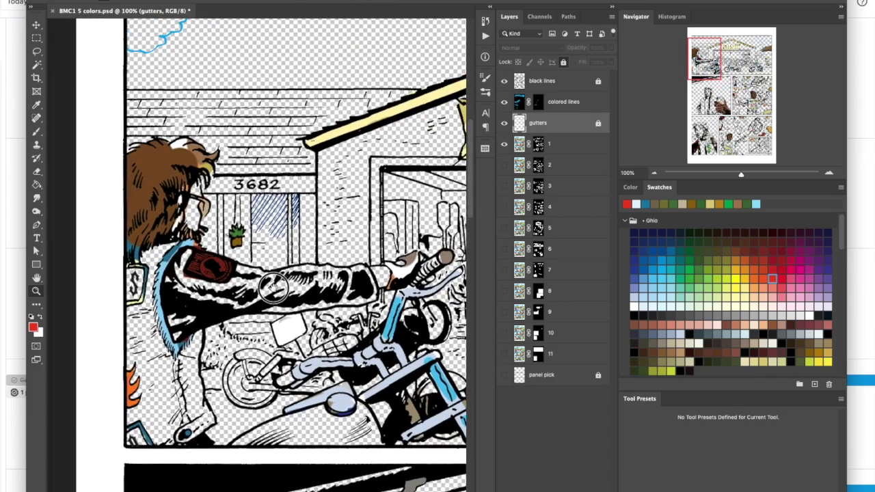
drag(272, 287, 253, 273)
scroll(260, 275, left, 5)
scroll(259, 275, up, 1)
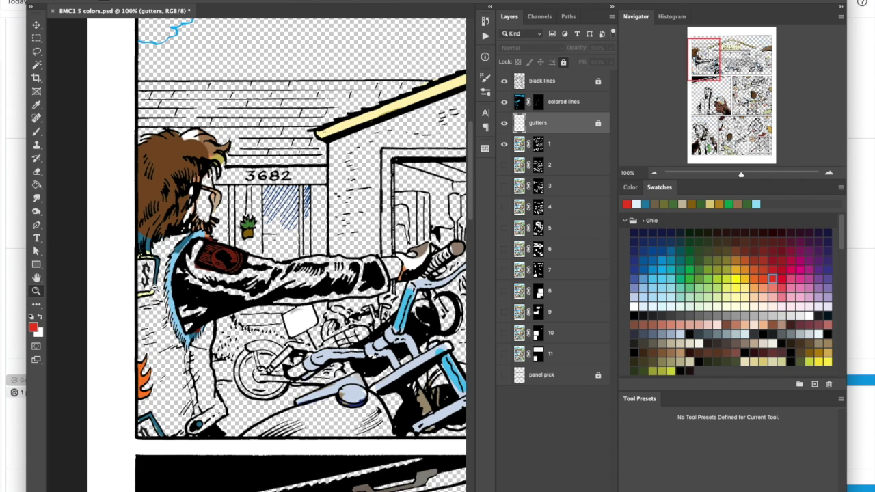
Examine layer 1's small color details on the rider's collar, sleeve patch, orange flame and motorcycle in the first panel.
drag(146, 274, 201, 312)
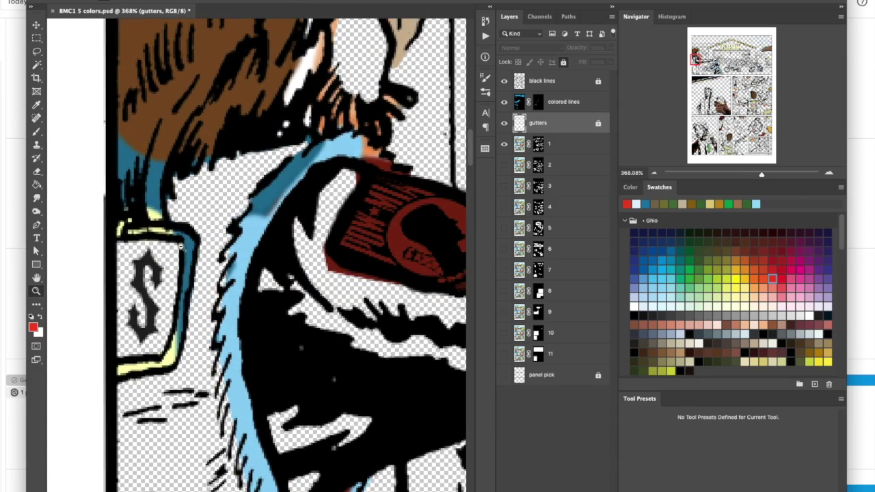
drag(196, 382, 173, 327)
scroll(224, 264, down, 5)
scroll(205, 303, up, 5)
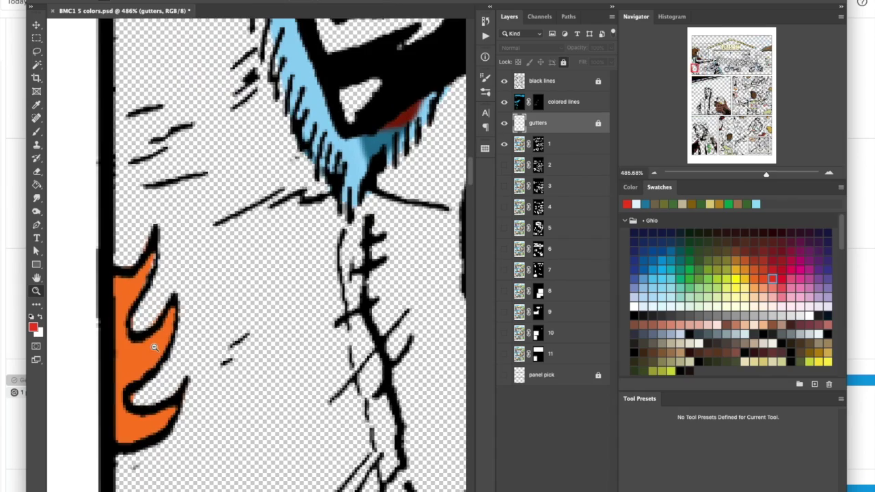
scroll(205, 313, down, 5)
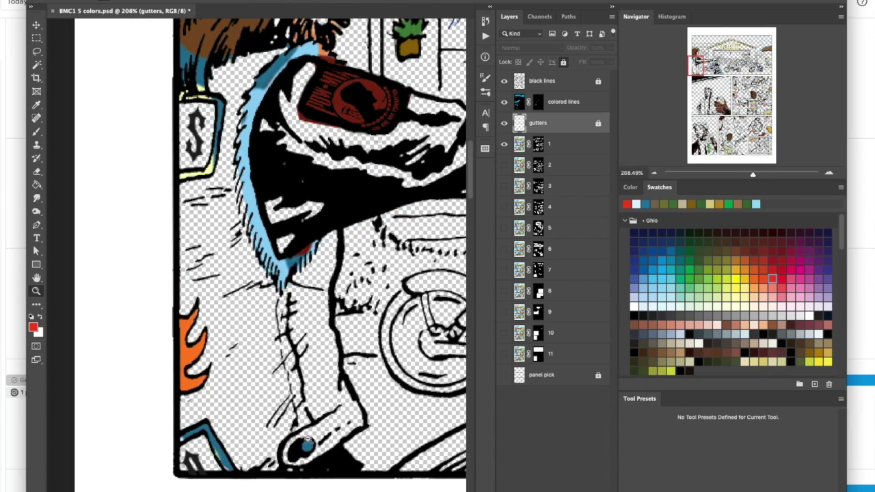
scroll(307, 431, right, 10)
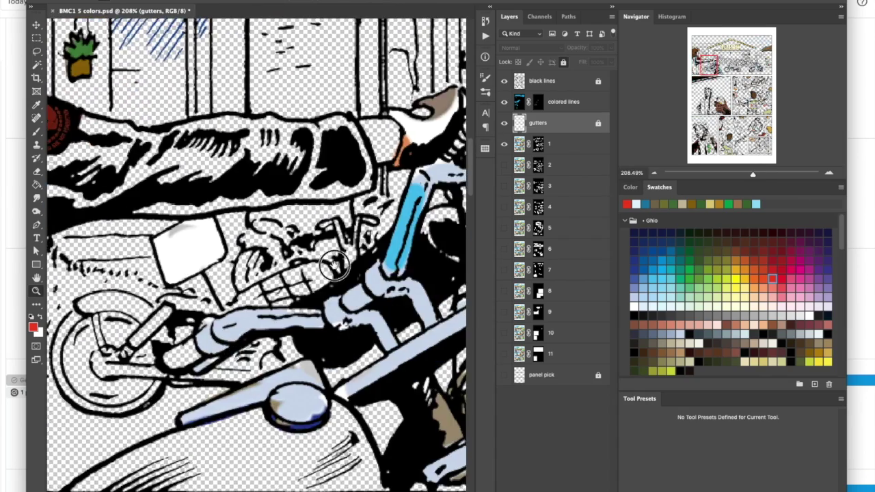
scroll(254, 284, right, 5)
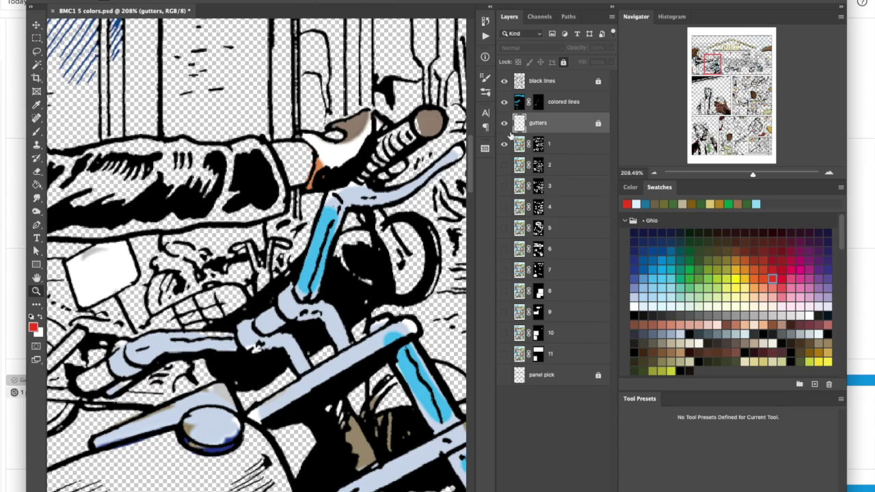
alt+click(326, 303)
alt+click(278, 240)
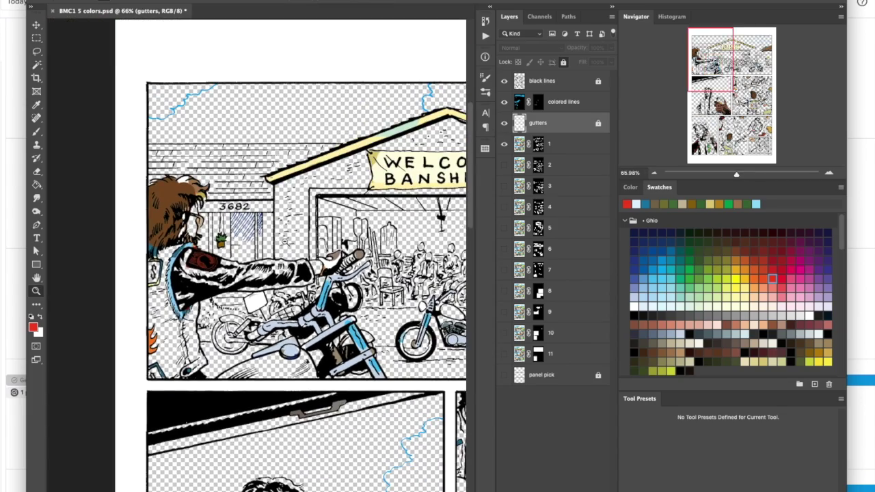
click(342, 293)
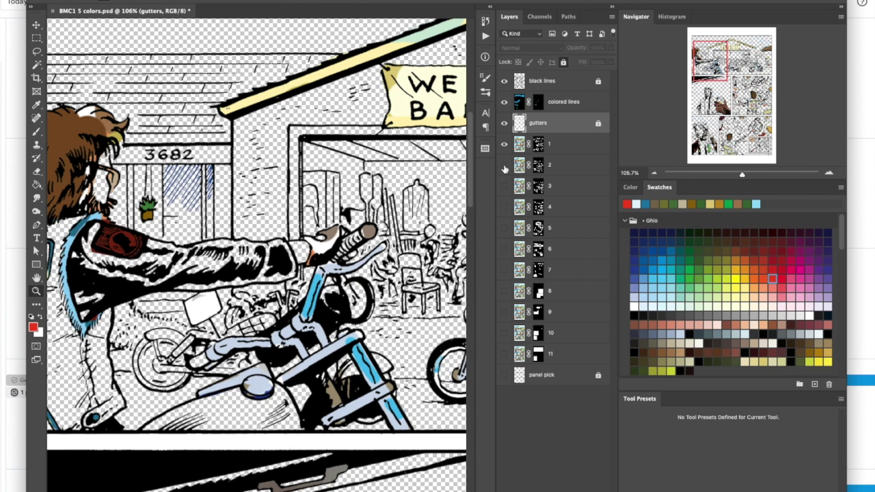
Make layer 2 visible and inspect the rider's red sleeve around the POW-MIA patch.
click(505, 165)
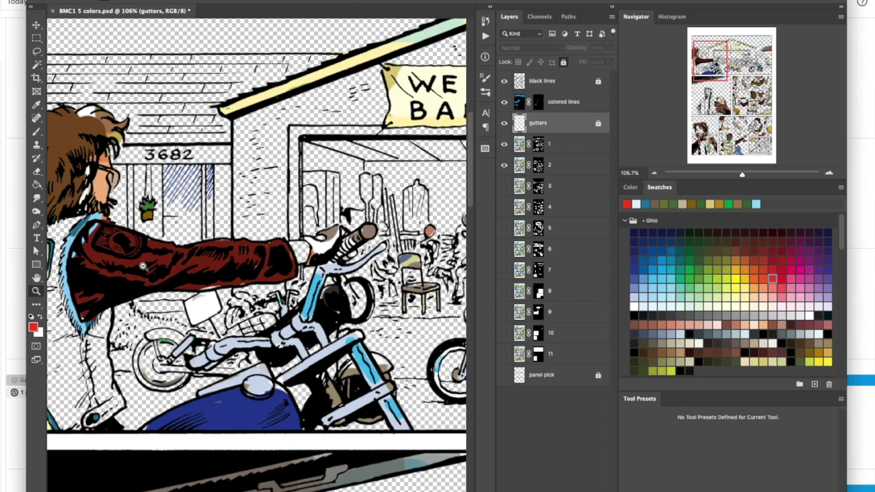
drag(140, 266, 272, 333)
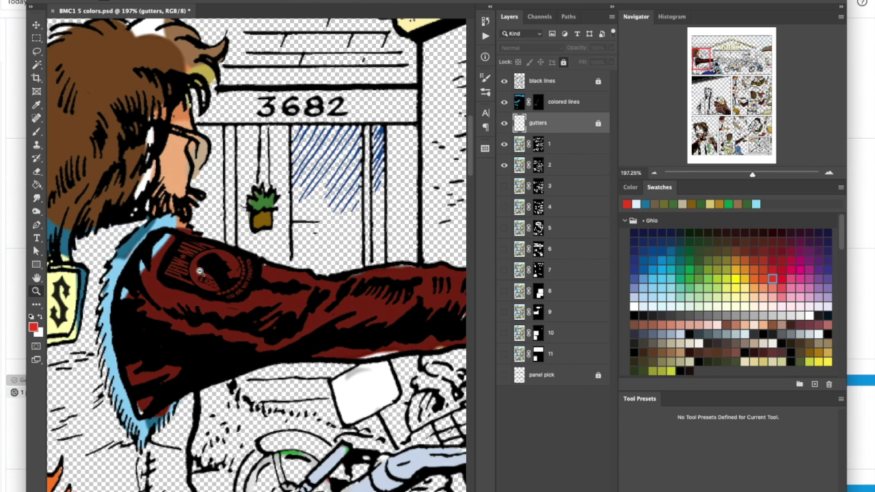
click(230, 283)
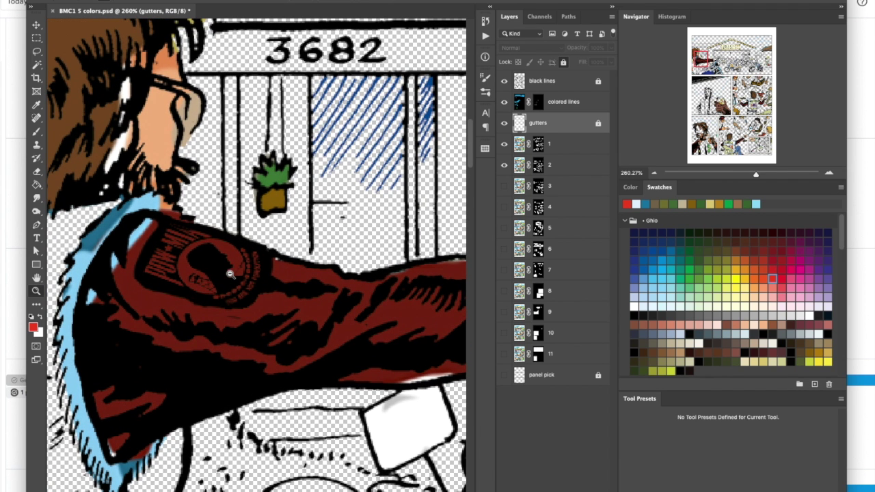
Paint the POW-MIA patch on the rider's sleeve tan on layer 1, using the 100% hard brush preset.
click(33, 133)
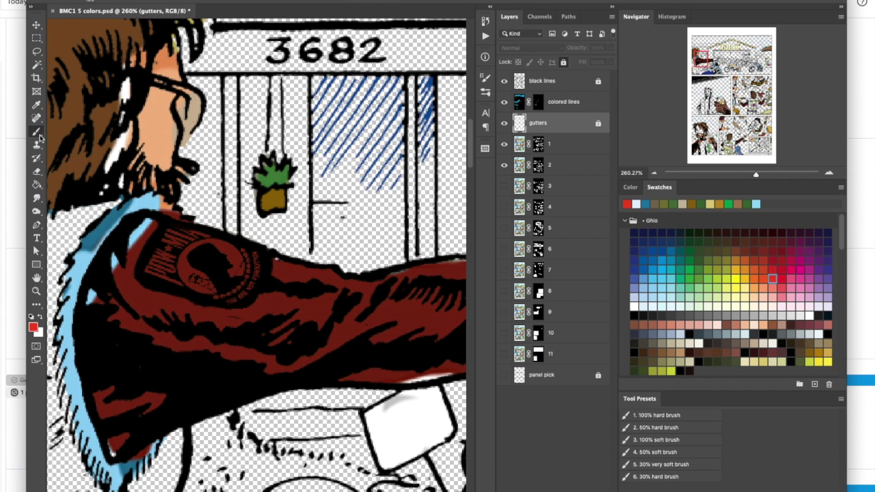
click(690, 418)
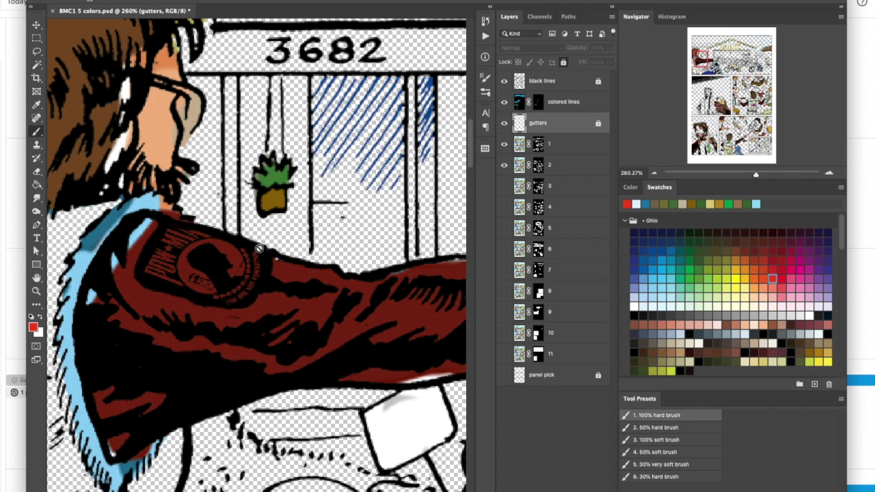
click(682, 360)
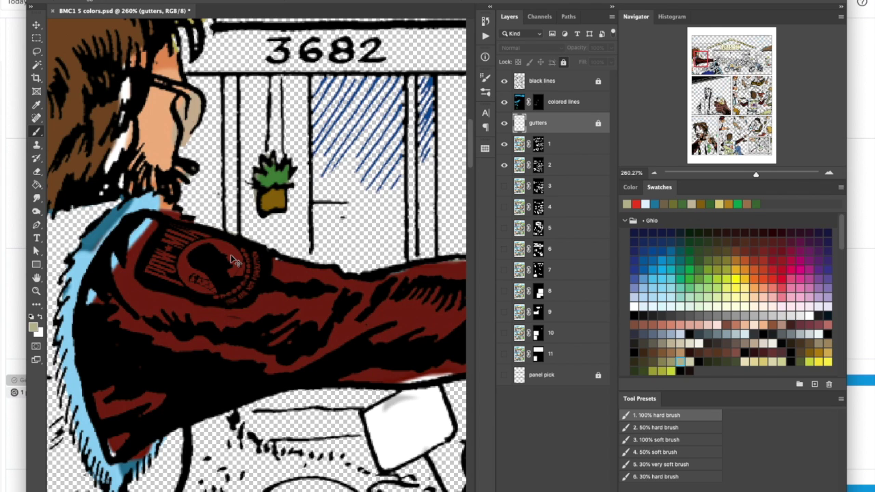
right_click(232, 255)
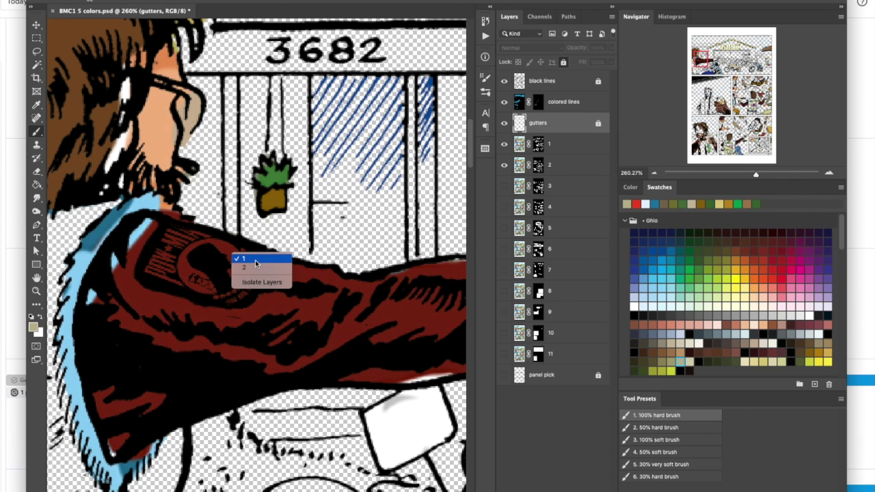
click(254, 259)
key(bracketright)
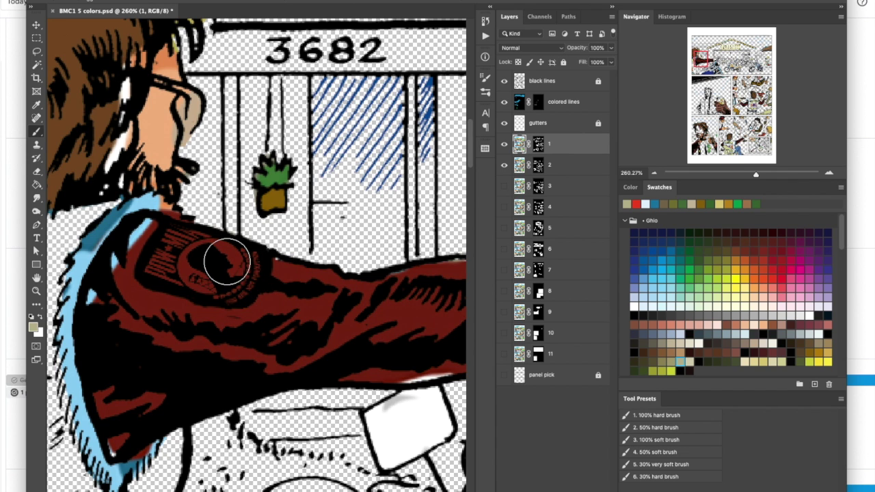
mouse_move(221, 257)
mouse_down()
mouse_move(198, 254)
mouse_move(242, 289)
mouse_move(218, 247)
mouse_move(143, 253)
mouse_move(178, 295)
mouse_move(283, 281)
mouse_move(169, 210)
mouse_move(168, 278)
mouse_move(198, 295)
mouse_move(177, 260)
mouse_up()
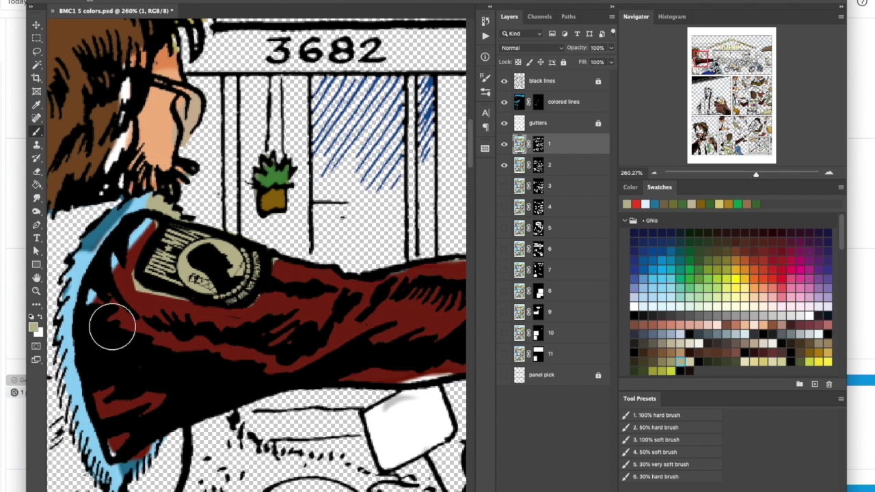
Sample the light blue of the rider's fur collar and paint the whole collar with it on layer 1.
scroll(121, 316, left, 3)
scroll(120, 317, down, 2)
drag(183, 185, 183, 175)
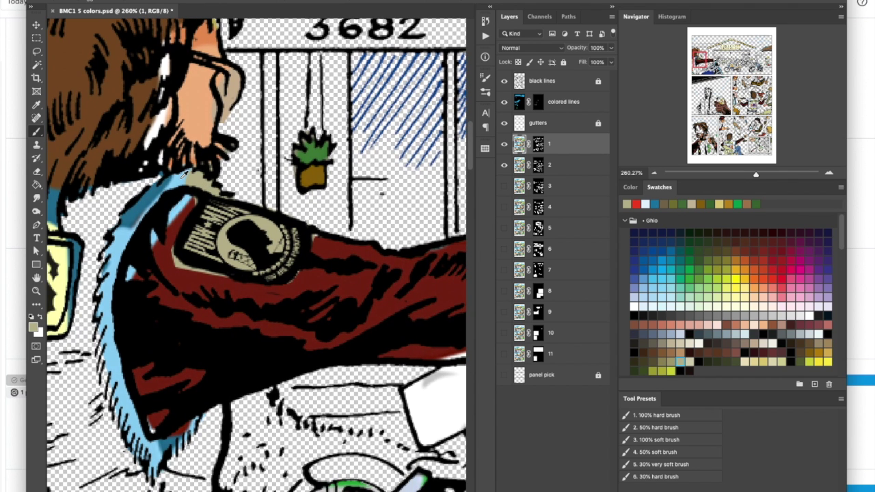
alt+click(183, 175)
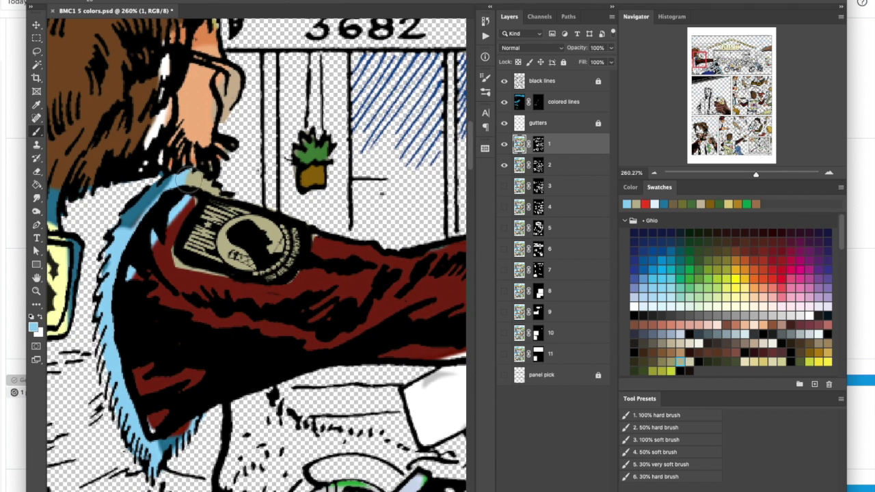
mouse_move(211, 183)
mouse_down()
mouse_move(166, 186)
mouse_move(143, 208)
mouse_move(98, 290)
mouse_move(100, 343)
mouse_move(151, 454)
mouse_up()
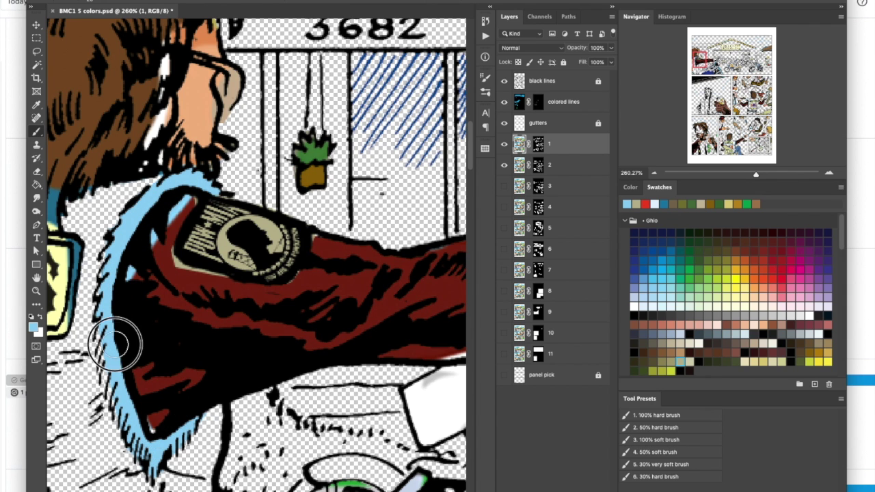
Sample the sleeve's dark red and paint the rider's upper sleeve around the patch with it on layer 2.
mouse_move(399, 267)
mouse_down()
mouse_move(297, 263)
mouse_move(359, 279)
mouse_up()
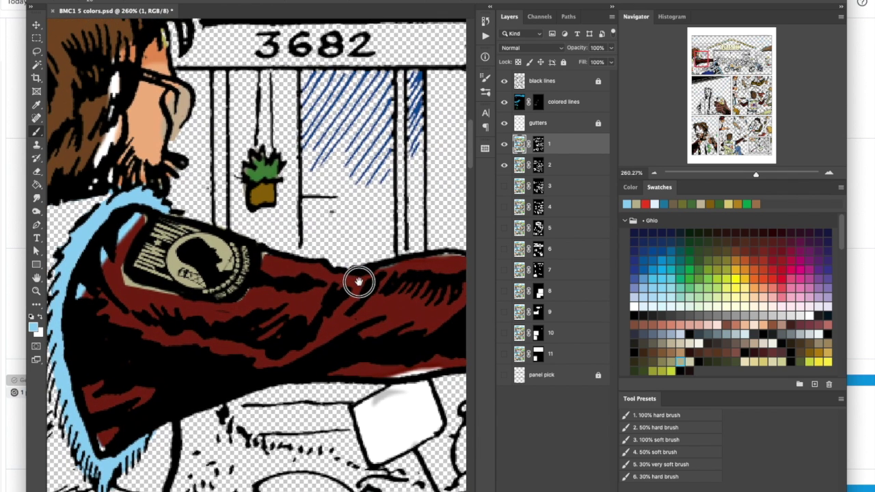
alt+click(284, 264)
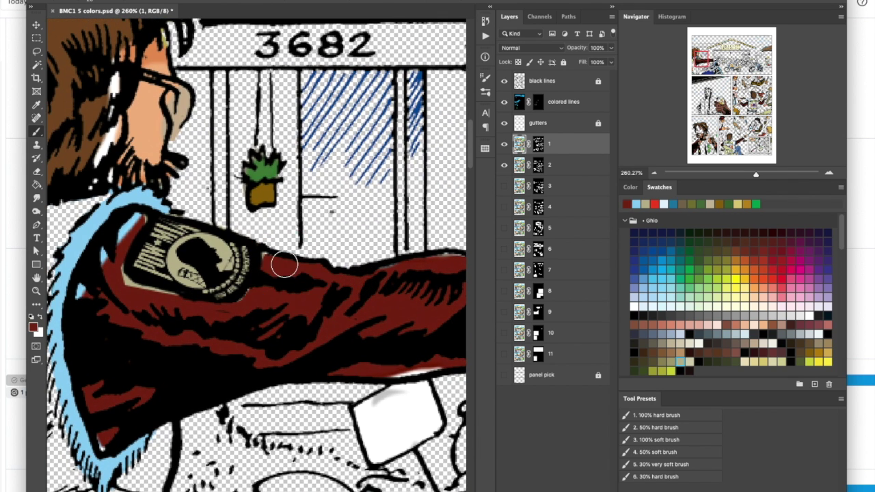
right_click(284, 263)
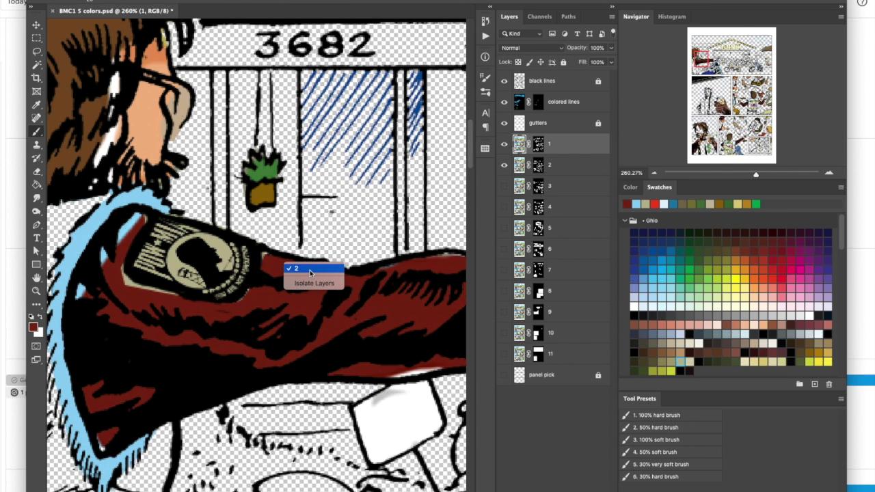
click(310, 269)
key(bracketright)
key(bracketright)
key(bracketright)
key(bracketright)
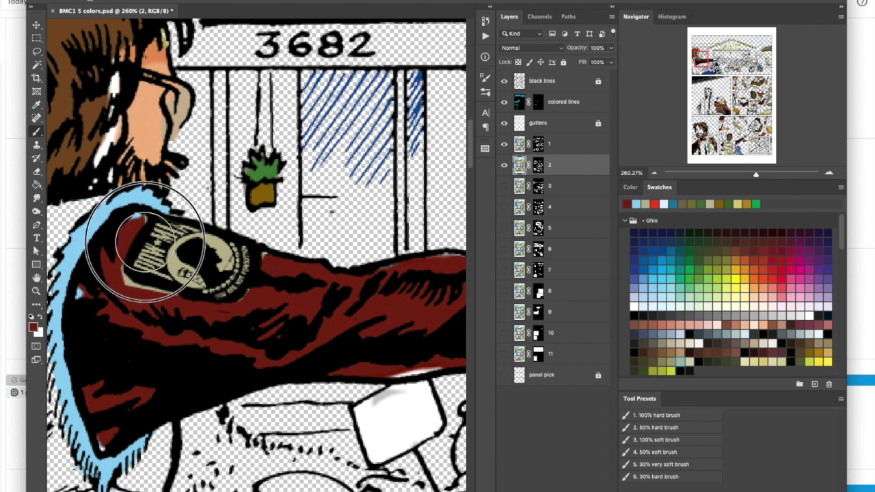
key(bracketleft)
key(bracketleft)
key(bracketleft)
key(bracketleft)
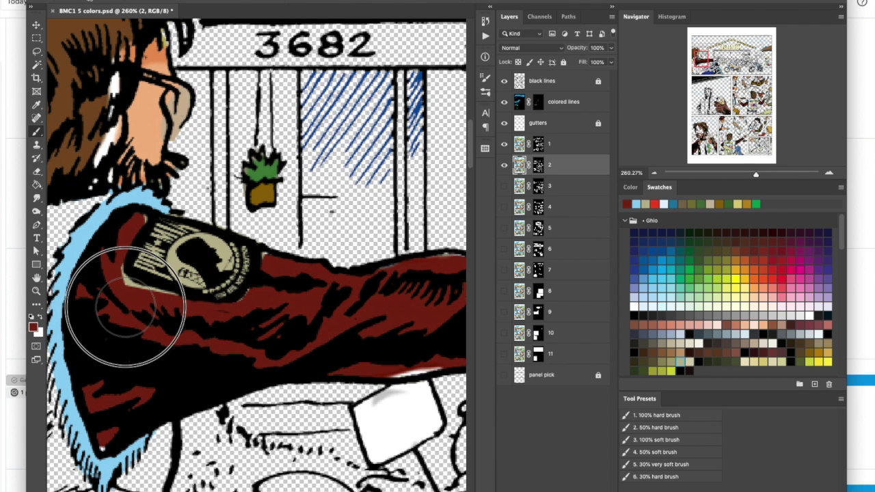
Undo and restore the last sleeve painting, and continue the dark red along the forearm to the cuff.
key(super+z)
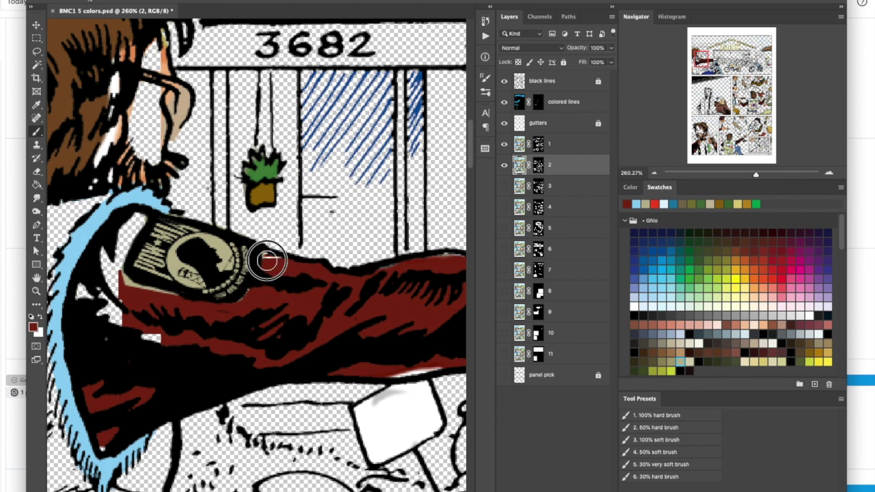
key(super+shift+z)
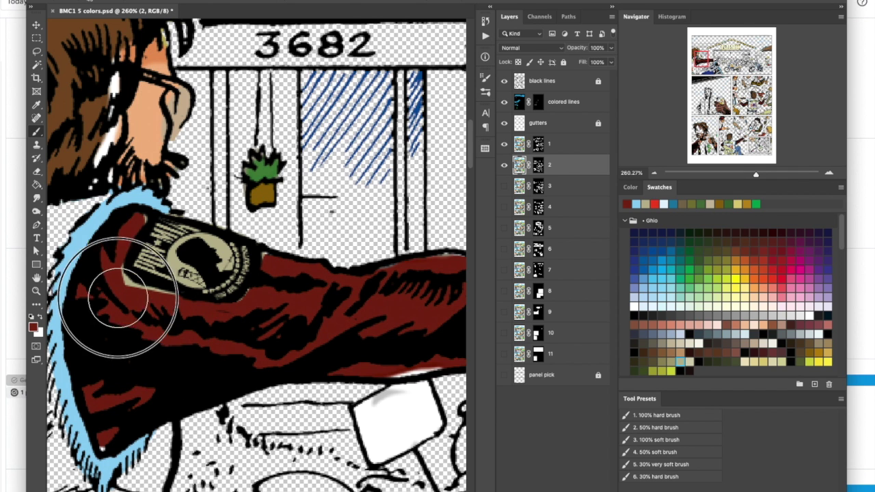
scroll(209, 326, right, 6)
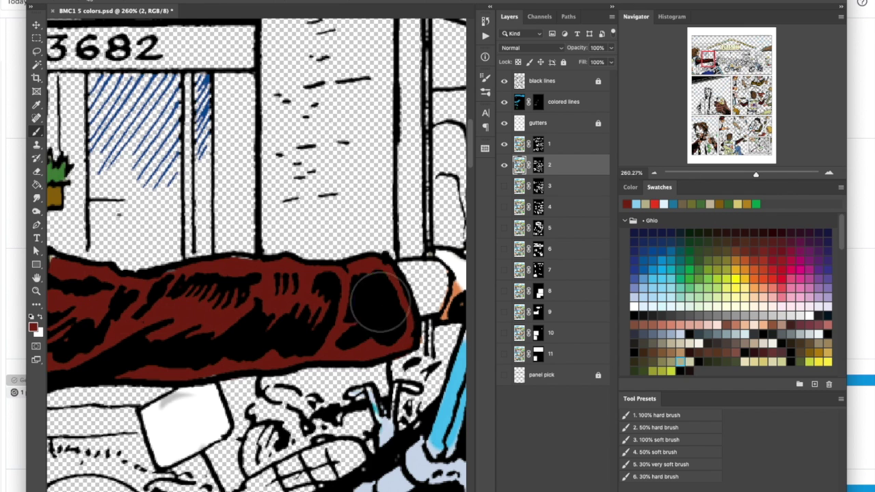
Paint the rider's glove on the handlebar with a dark brown swatch color on layer 1.
drag(323, 312, 110, 329)
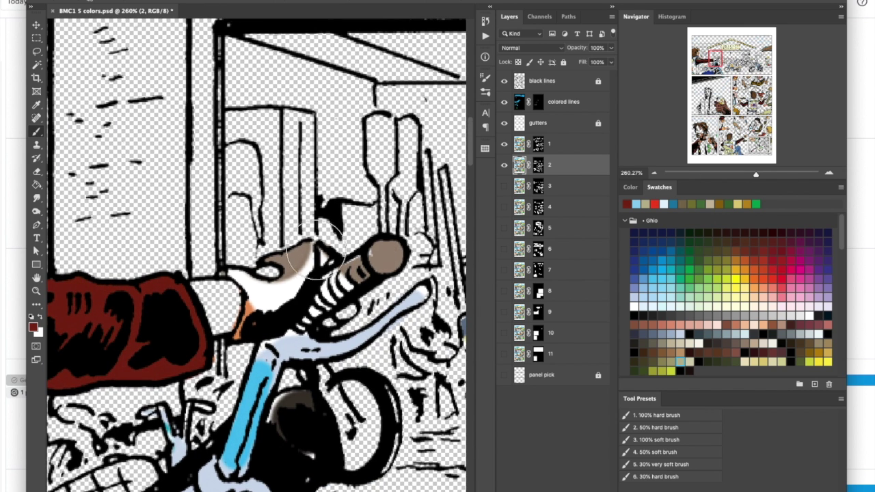
mouse_move(257, 309)
mouse_down()
mouse_move(284, 279)
mouse_move(270, 307)
mouse_up()
click(810, 342)
mouse_move(300, 259)
mouse_down()
mouse_move(280, 270)
mouse_move(294, 278)
mouse_up()
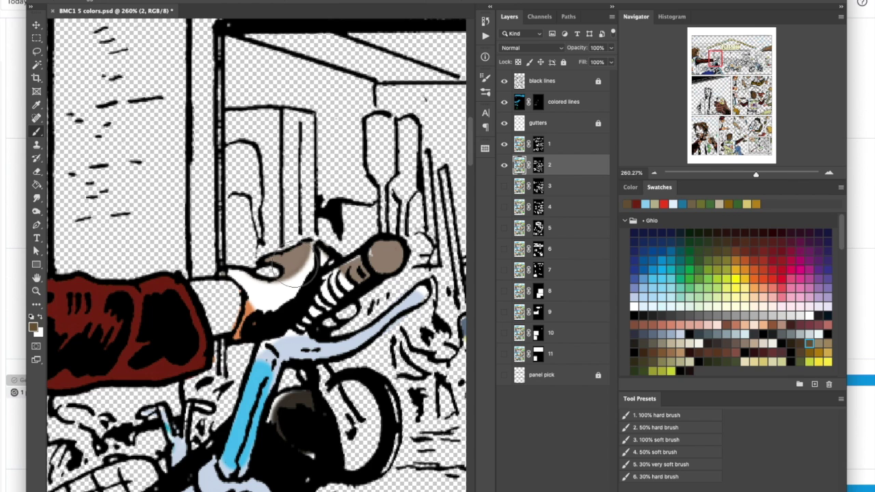
ctrl+right_click(294, 263)
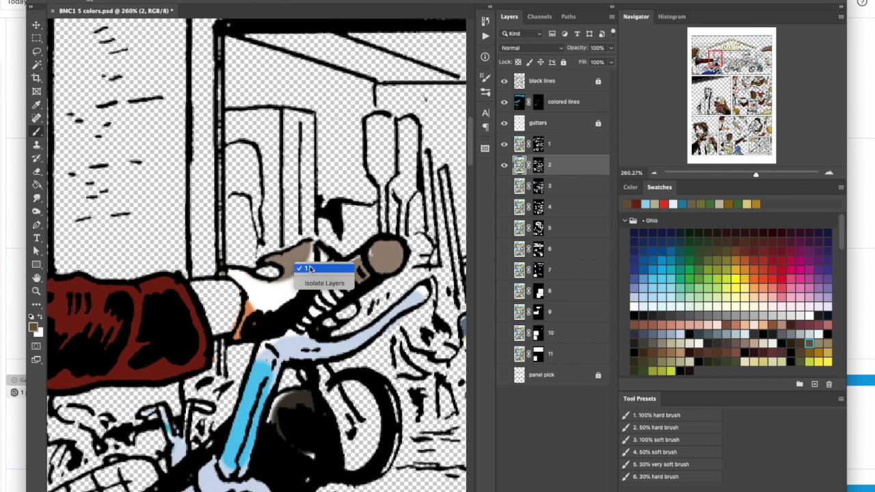
click(311, 268)
mouse_move(308, 265)
mouse_down()
mouse_move(251, 304)
mouse_move(239, 273)
mouse_move(252, 317)
mouse_move(242, 323)
mouse_move(318, 256)
mouse_move(295, 267)
mouse_up()
key(bracketleft)
key(bracketleft)
key(bracketleft)
key(bracketleft)
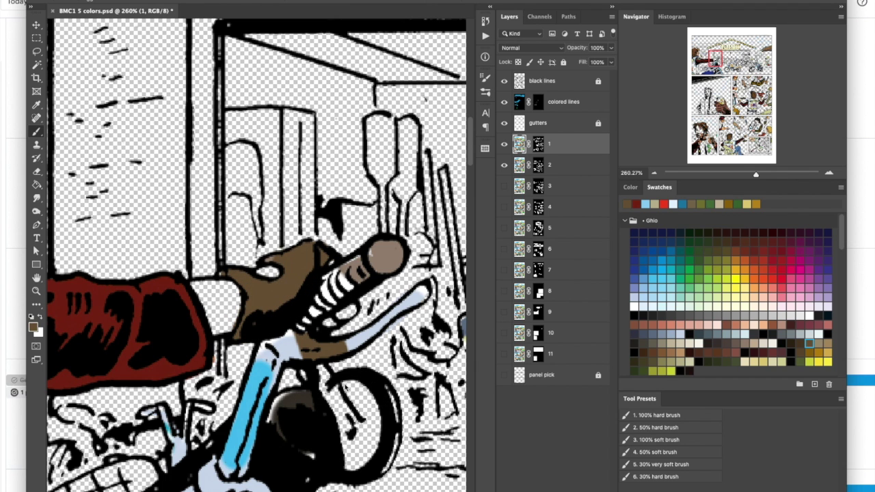
Undo the brown stroke that spills onto the handlebar and repaint only the glove with a larger brush.
mouse_move(330, 369)
mouse_down()
mouse_move(321, 352)
mouse_move(327, 348)
mouse_move(359, 342)
mouse_move(351, 355)
mouse_up()
key(ctrl+z)
key(bracketright)
key(bracketright)
key(bracketright)
key(bracketright)
mouse_move(243, 318)
mouse_down()
mouse_move(239, 275)
mouse_move(298, 265)
mouse_move(331, 238)
mouse_move(310, 246)
mouse_up()
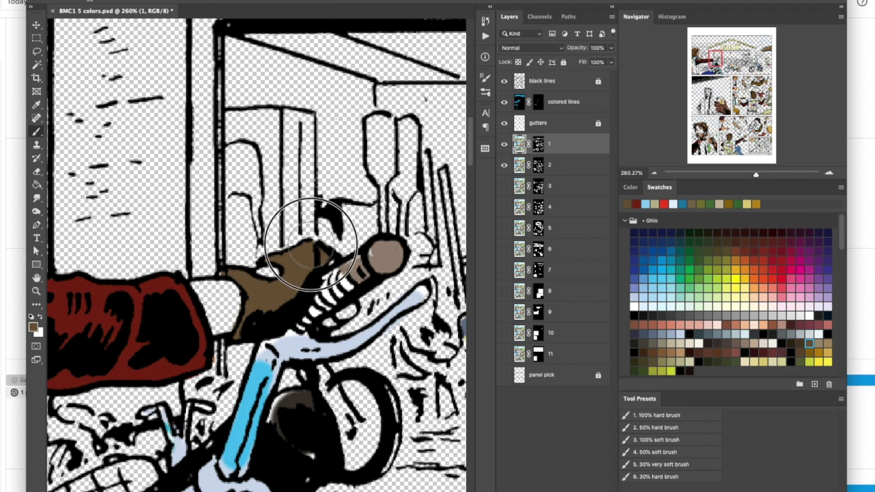
Sample the handlebar grip's grey-brown and touch up the round end of the grip on layer 1.
mouse_move(381, 248)
mouse_down()
mouse_move(391, 250)
mouse_move(383, 256)
mouse_up()
key(bracketleft)
key(bracketleft)
key(bracketleft)
key(bracketleft)
drag(395, 256, 398, 251)
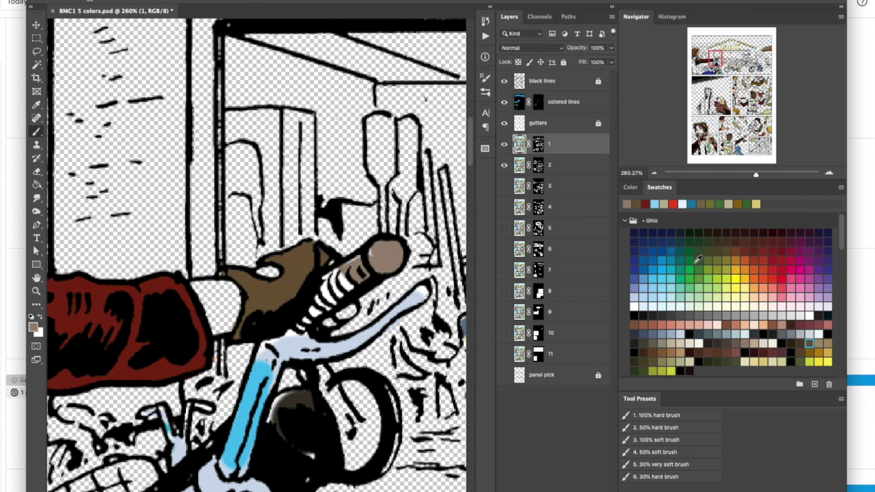
Hide layer 2, the gutters and both line layers to view layer 1's colors alone, and add layers 2 and 3 in turn.
key(ctrl+0)
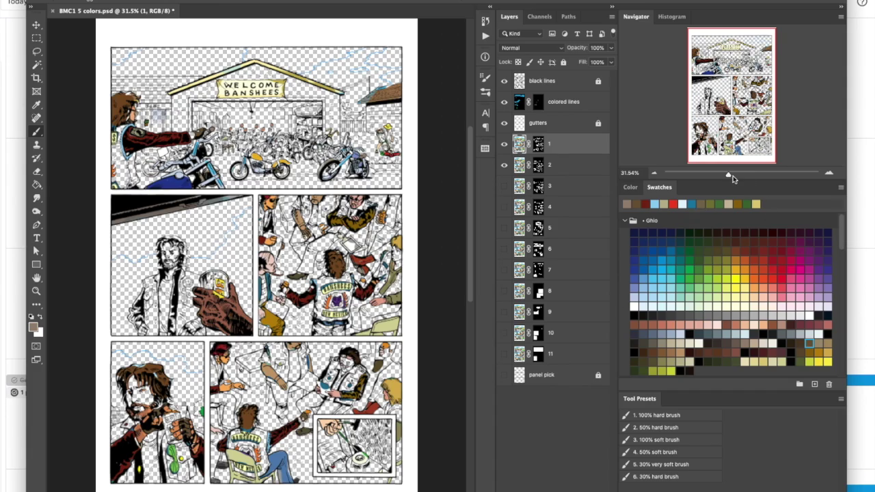
drag(729, 177, 737, 175)
drag(729, 111, 713, 77)
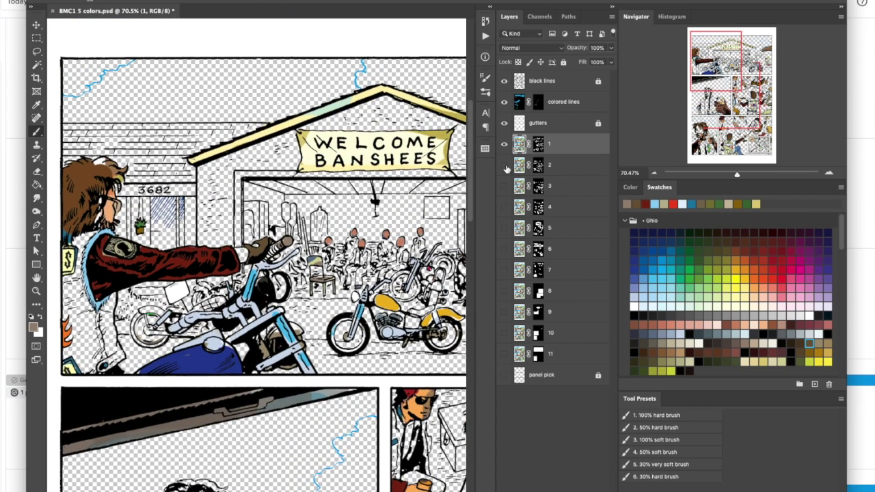
click(504, 165)
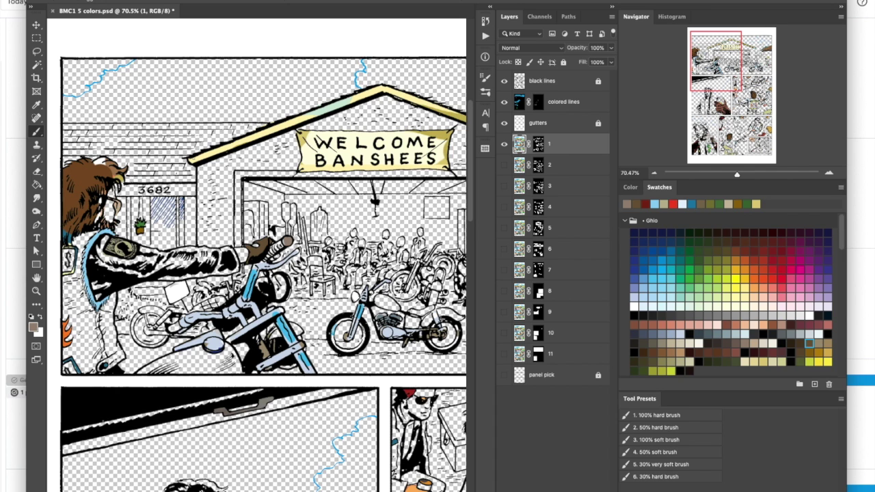
drag(505, 124, 504, 81)
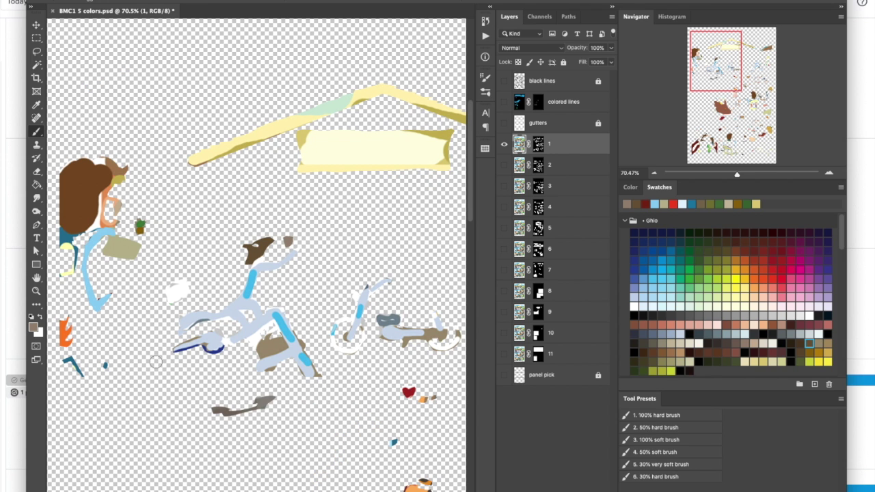
click(504, 165)
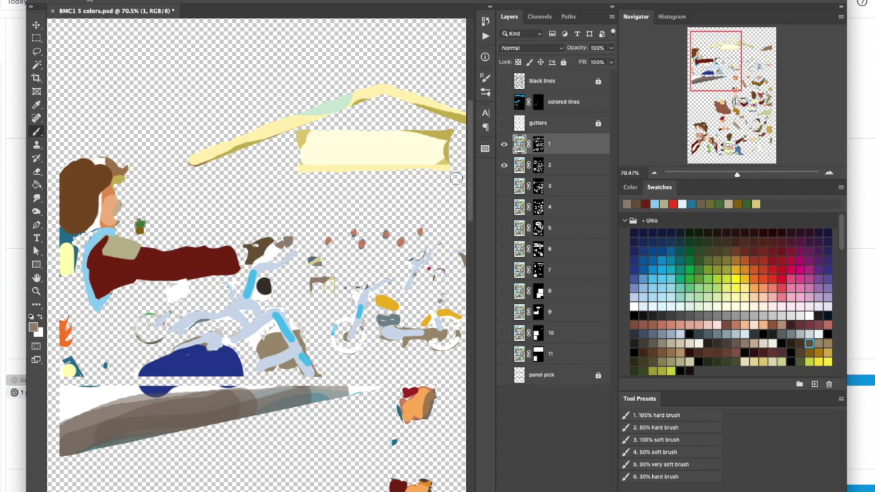
click(504, 186)
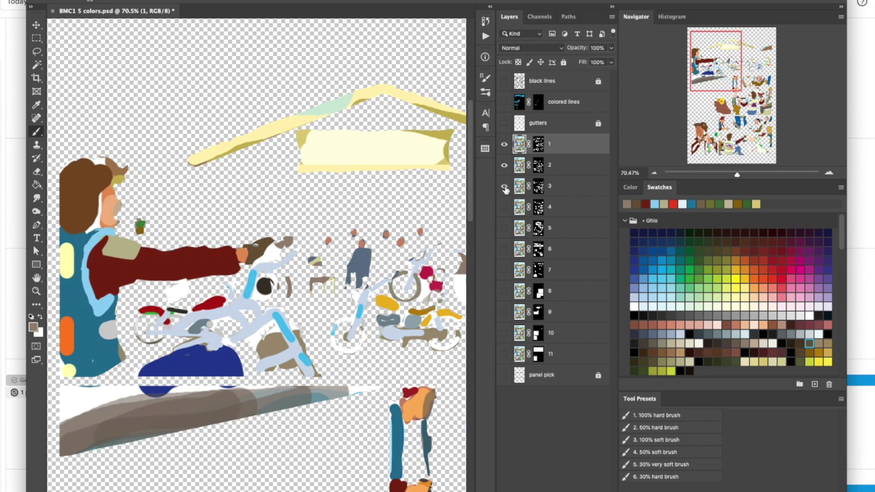
Isolate layer 7 by hiding layers 1 to 3, and compare its colors with and without the black lines.
click(504, 271)
drag(503, 186, 503, 142)
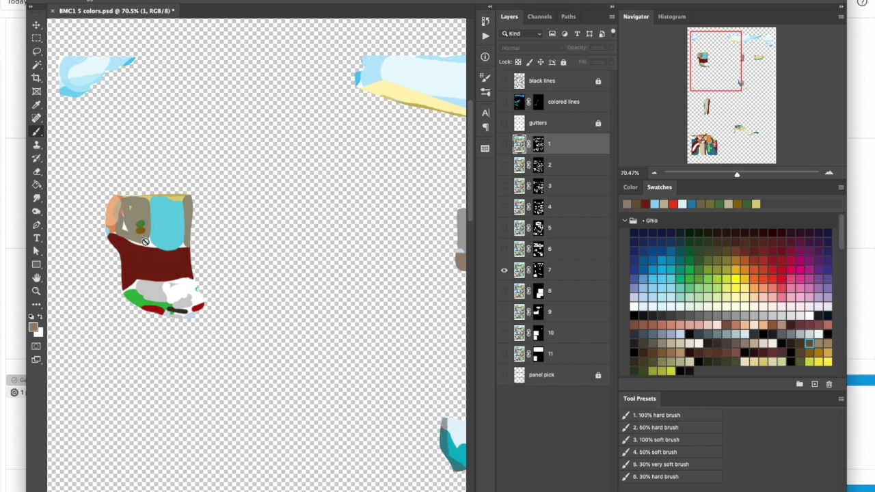
click(504, 80)
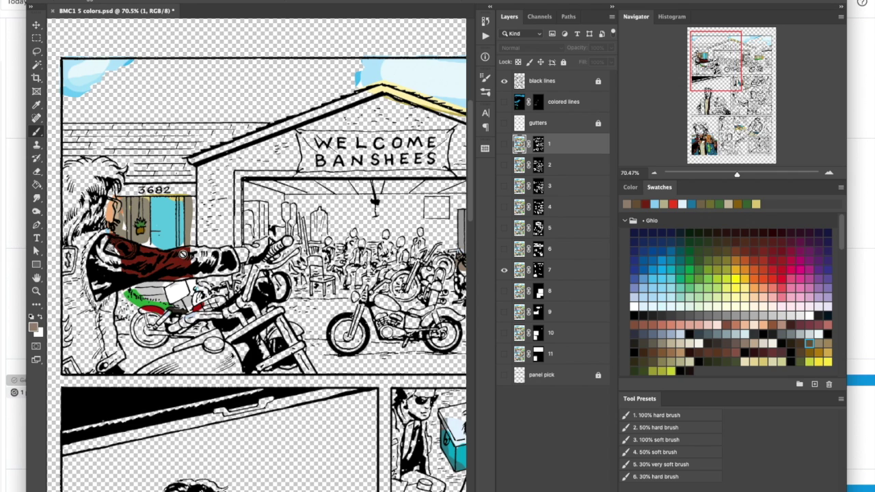
click(505, 82)
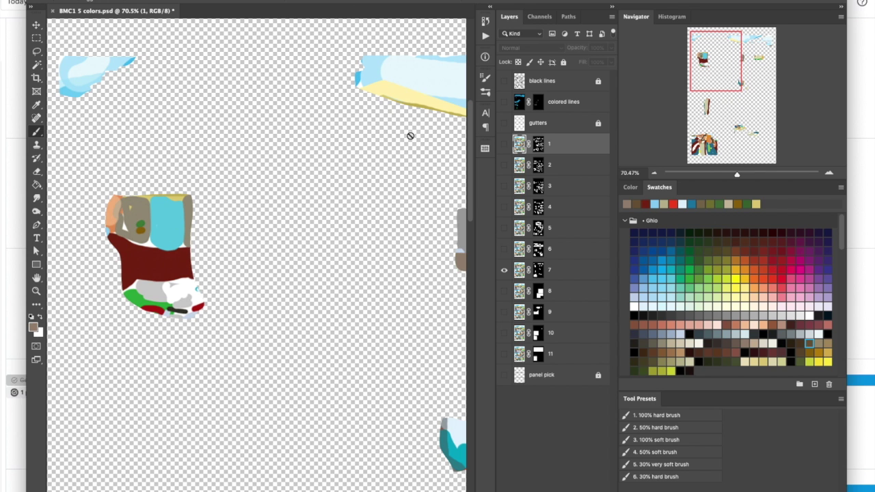
Show the black lines, colored lines and gutters again, hide layer 7, and make layers 1 and 2 visible.
drag(505, 82, 506, 127)
click(505, 270)
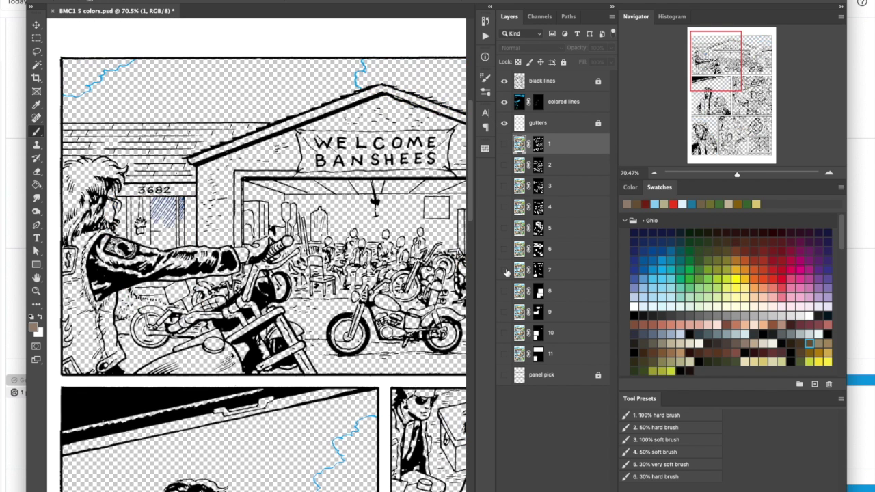
click(505, 144)
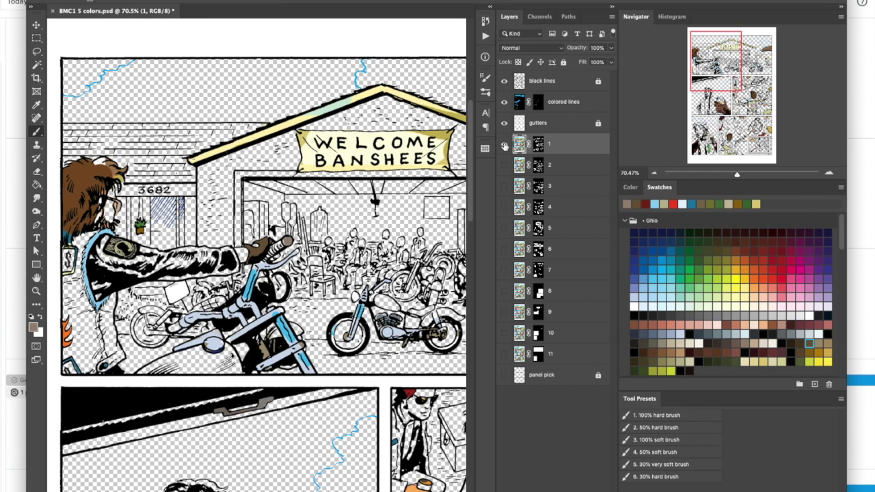
click(504, 165)
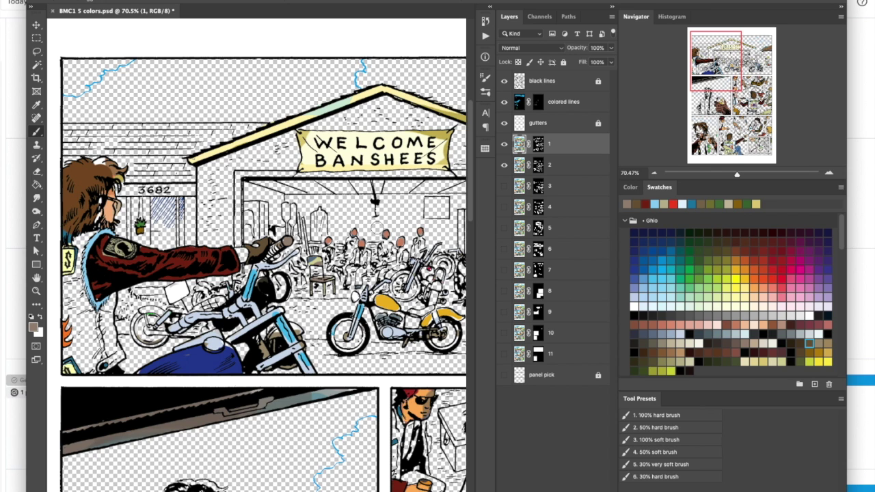
Make color layers 3 through 11 visible one after another to rebuild the page's colors, and fit the whole page on screen.
click(504, 186)
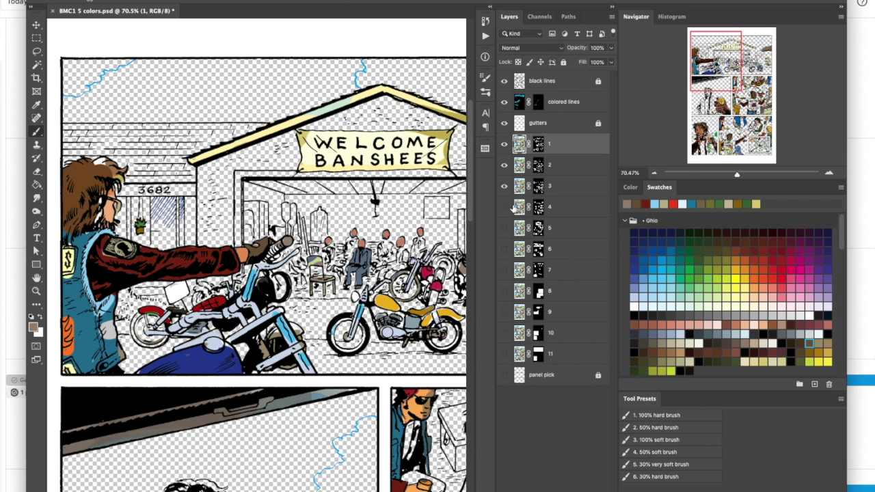
click(505, 208)
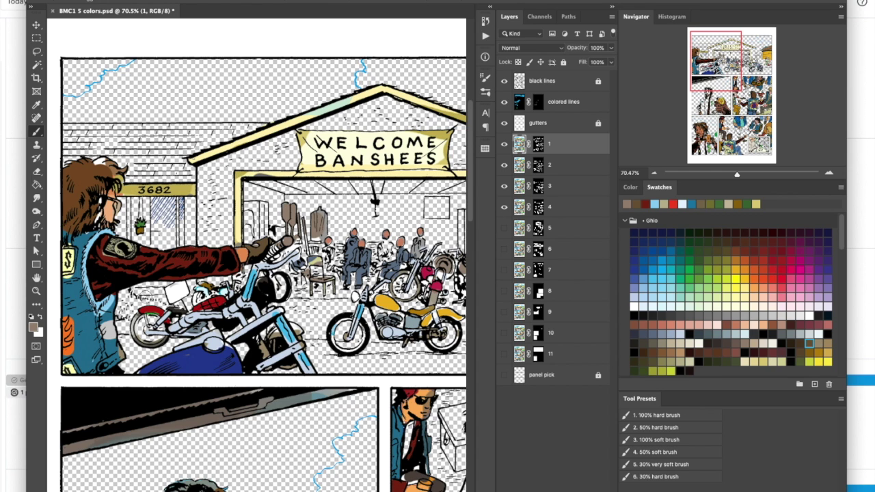
click(505, 229)
click(505, 249)
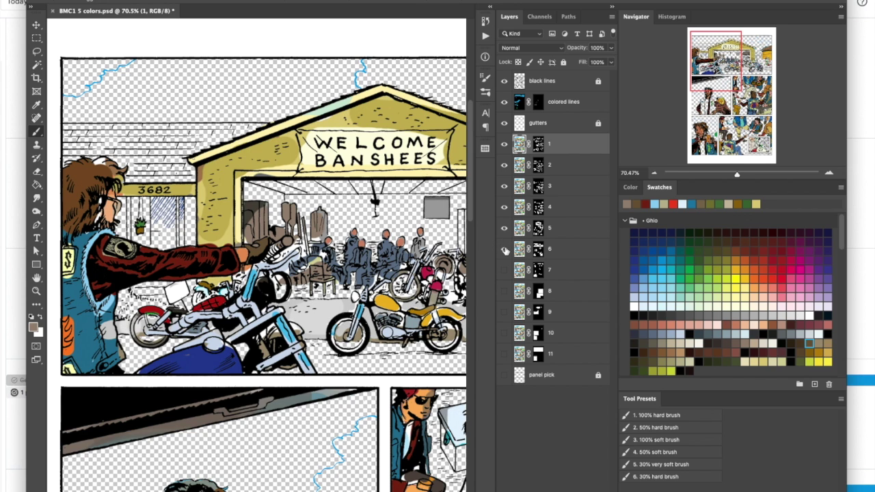
click(504, 274)
click(505, 290)
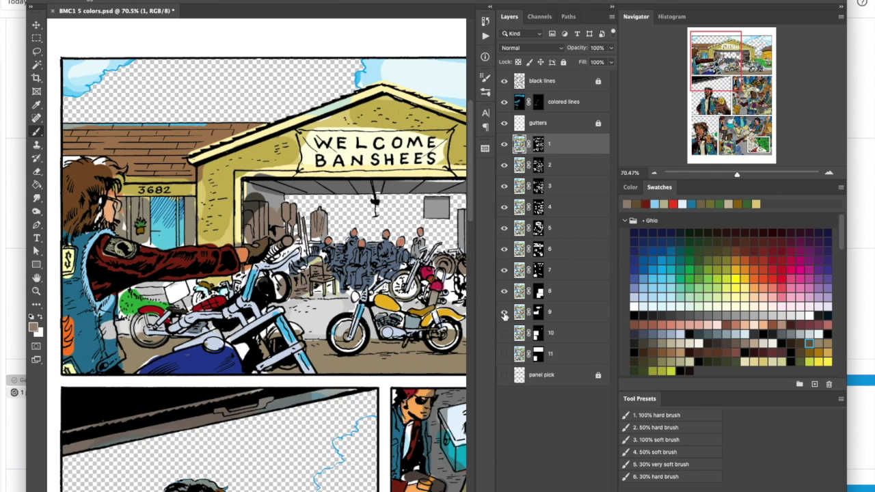
click(504, 312)
click(505, 333)
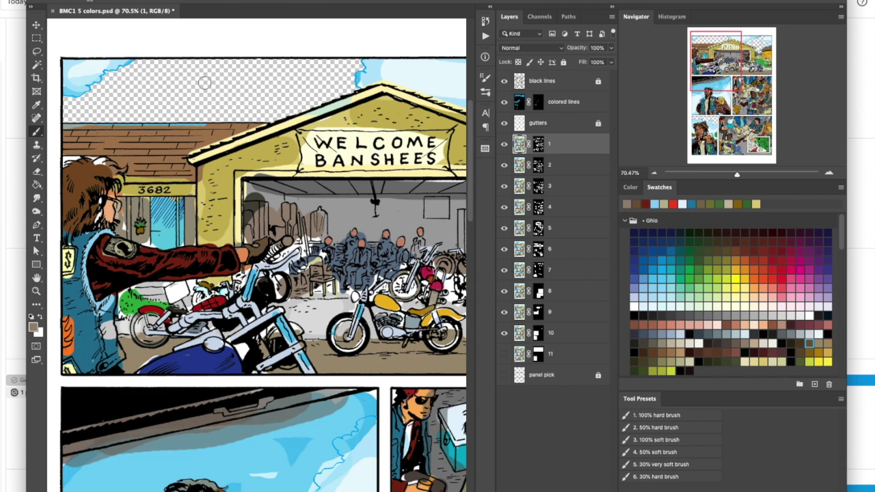
click(504, 354)
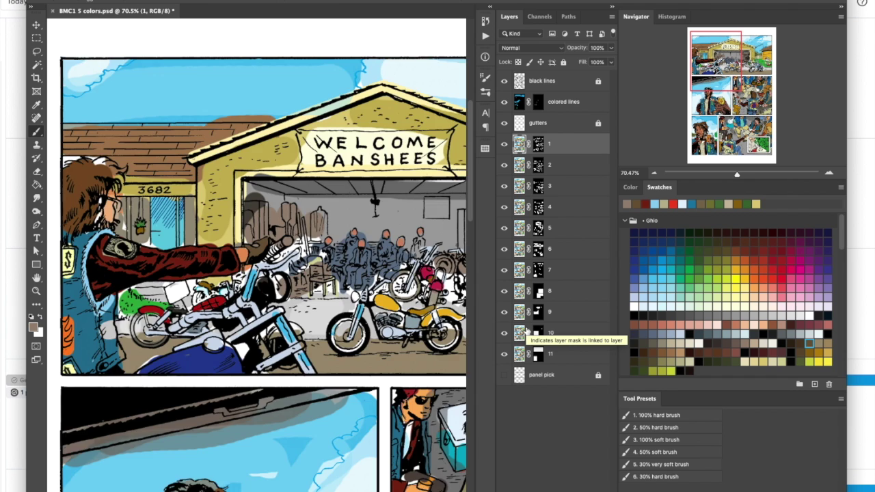
key(ctrl+0)
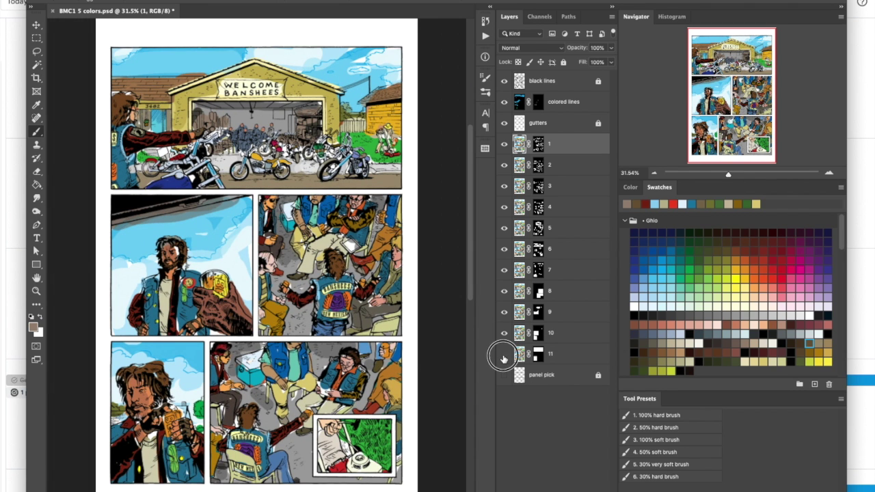
Hide all layers, view the panel pick layer's panel borders alone, and make every layer visible again.
alt+click(504, 81)
click(505, 81)
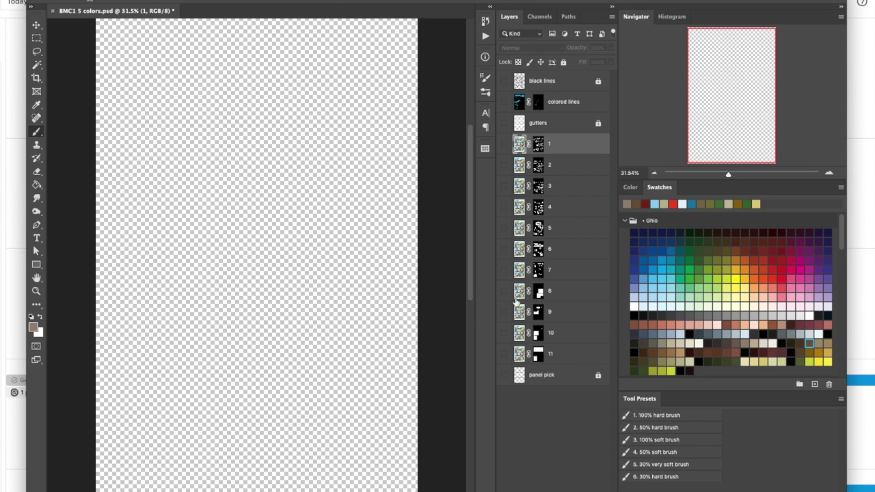
click(504, 375)
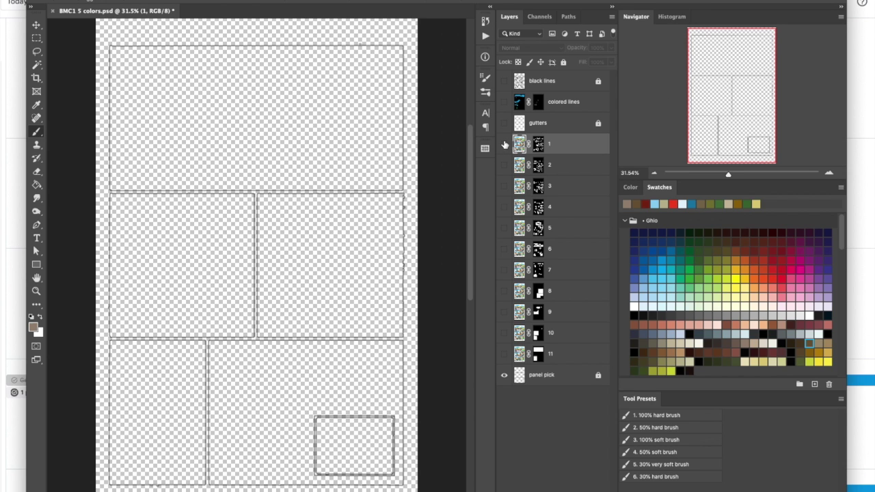
drag(503, 82, 504, 376)
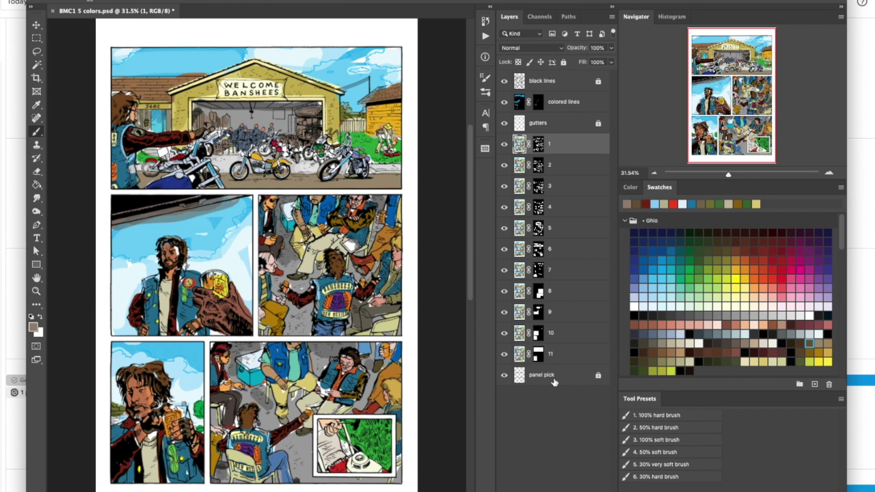
Select the top panel's area with the Magic Wand on the panel pick layer.
click(572, 378)
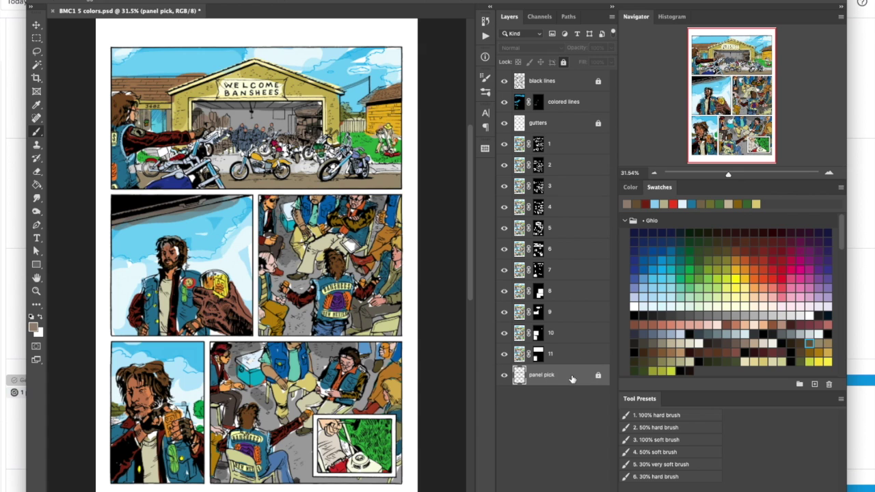
click(37, 65)
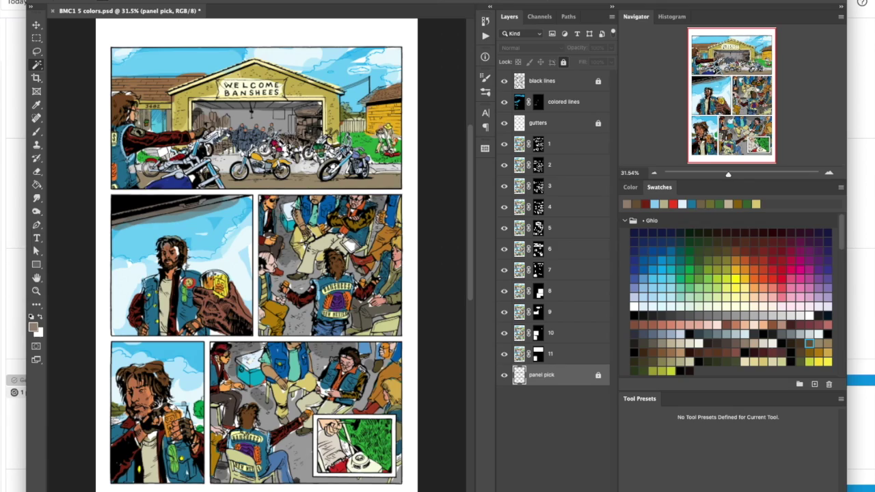
click(293, 183)
Examine the selection edge along the gutter beneath the top panel up close, and return to the upper part of the page.
key(z)
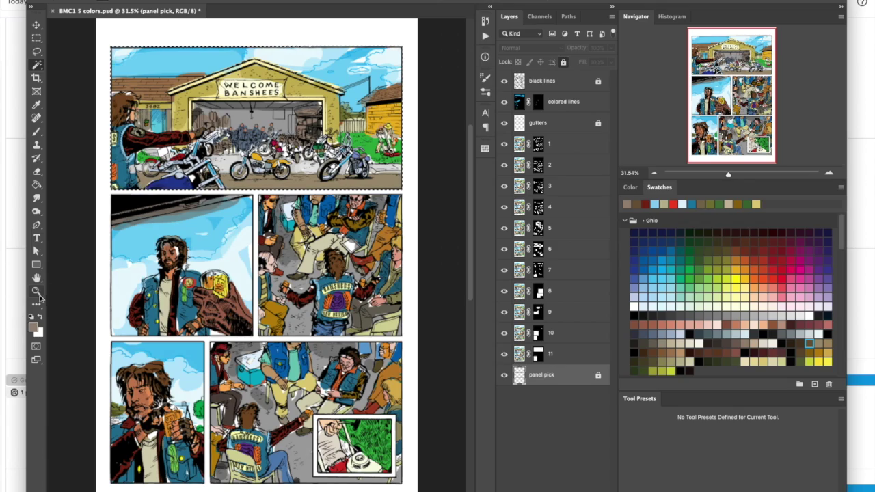
drag(293, 183, 338, 271)
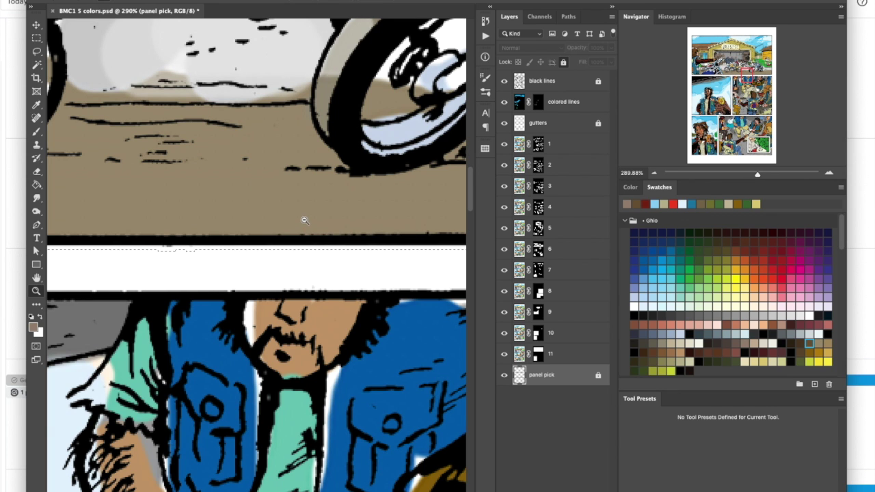
key(super+0)
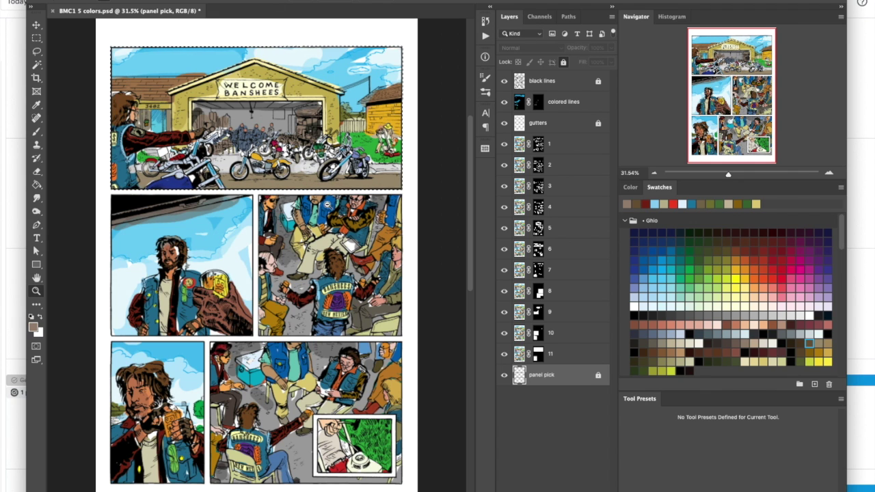
click(295, 270)
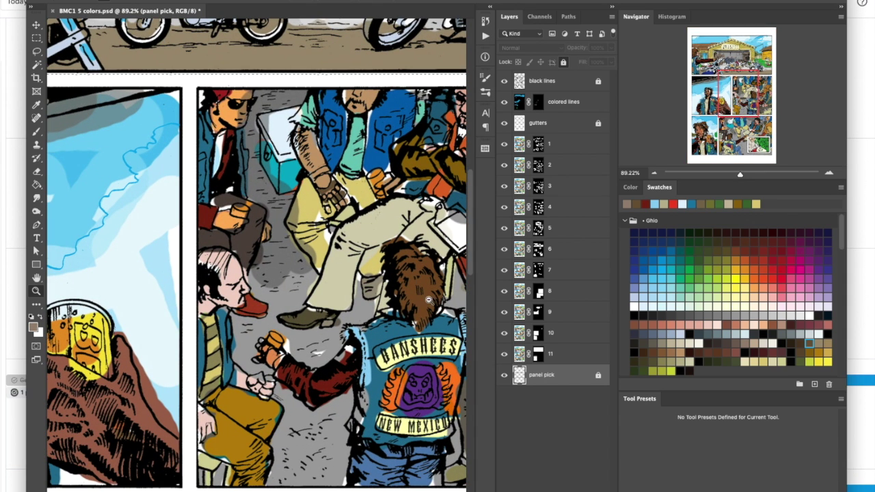
drag(345, 236, 308, 179)
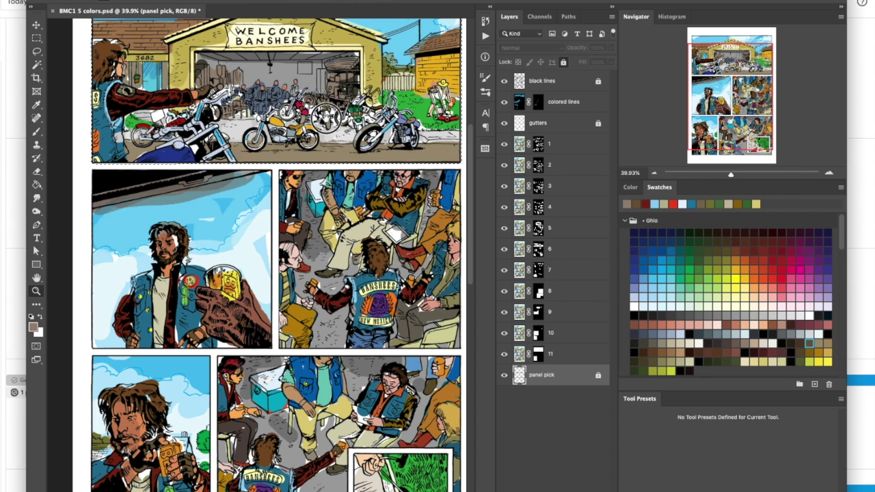
scroll(325, 117, up, 3)
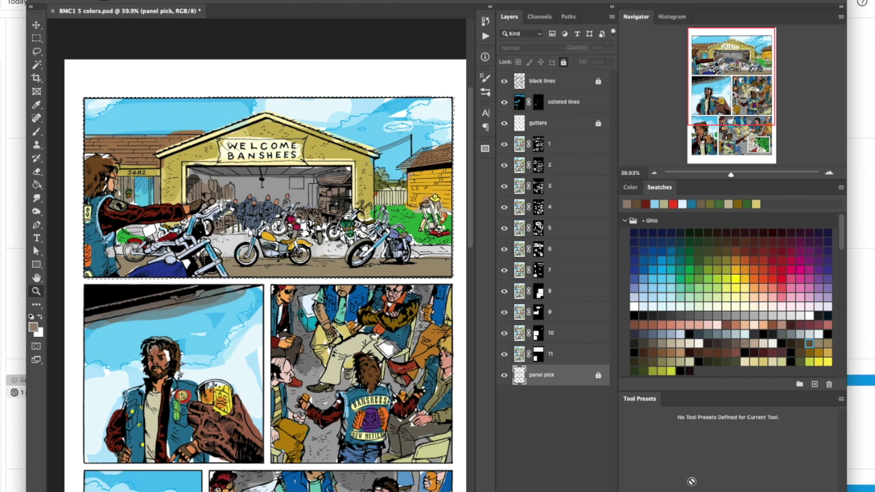
Sample the top panel's sky blue for both the foreground and background colors, and choose the 50% soft brush preset.
click(38, 134)
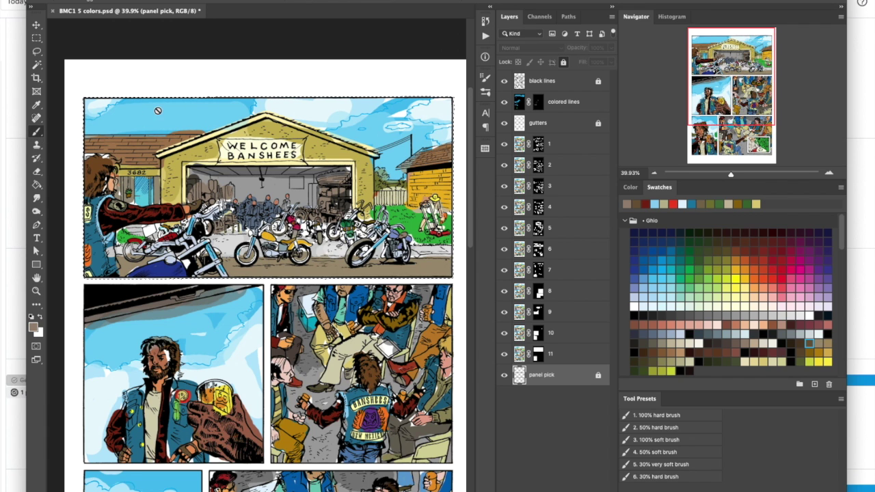
alt+click(212, 123)
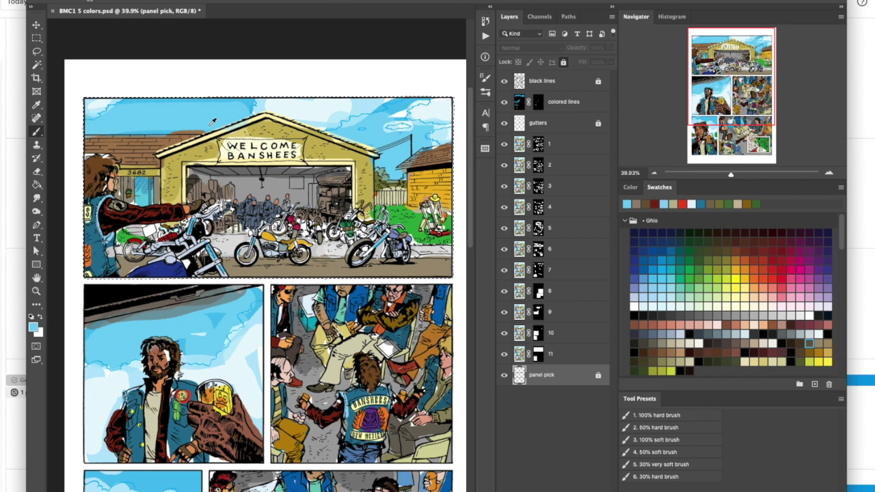
click(403, 101)
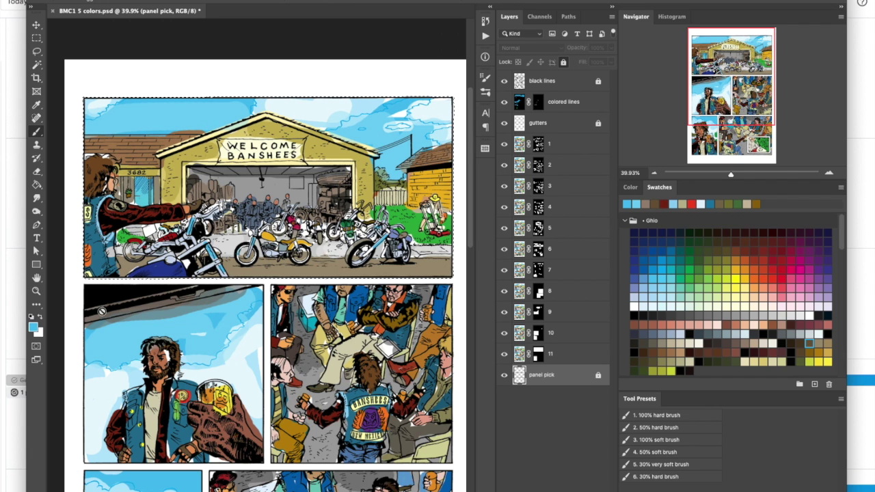
key(x)
key(x)
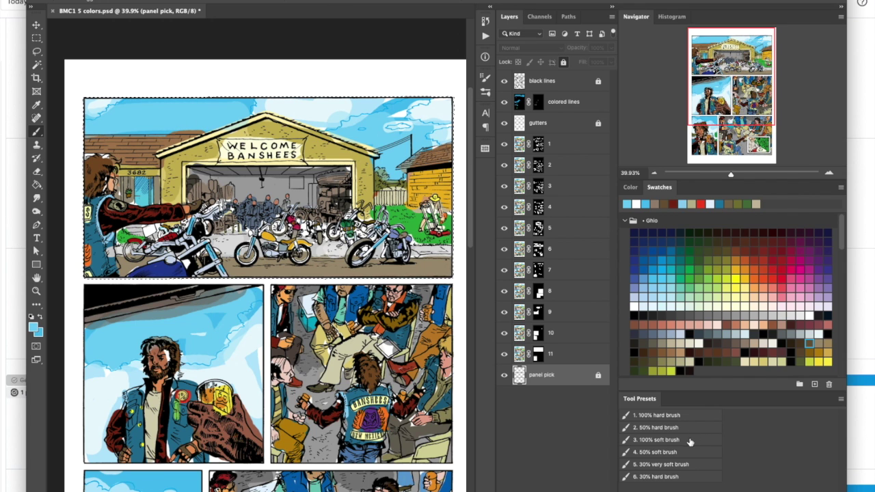
click(652, 453)
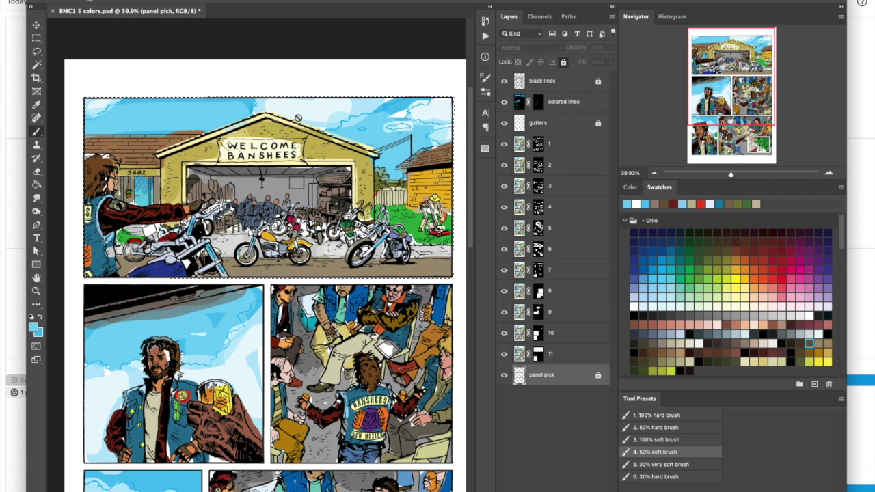
Switch to layer 11, adjust the brush to a large size, and softly blend blue across the top panel's sky.
right_click(189, 123)
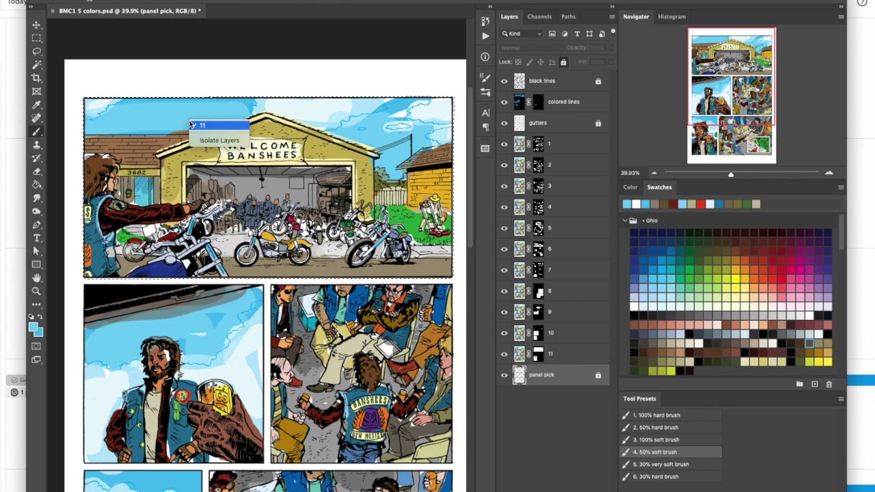
click(202, 126)
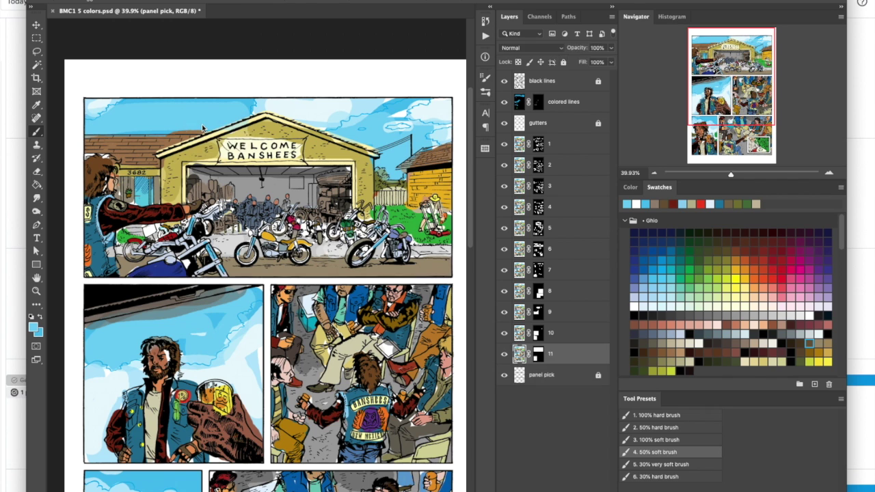
key(bracketright)
key(bracketright)
key(bracketright)
key(bracketright)
key(bracketright)
key(bracketright)
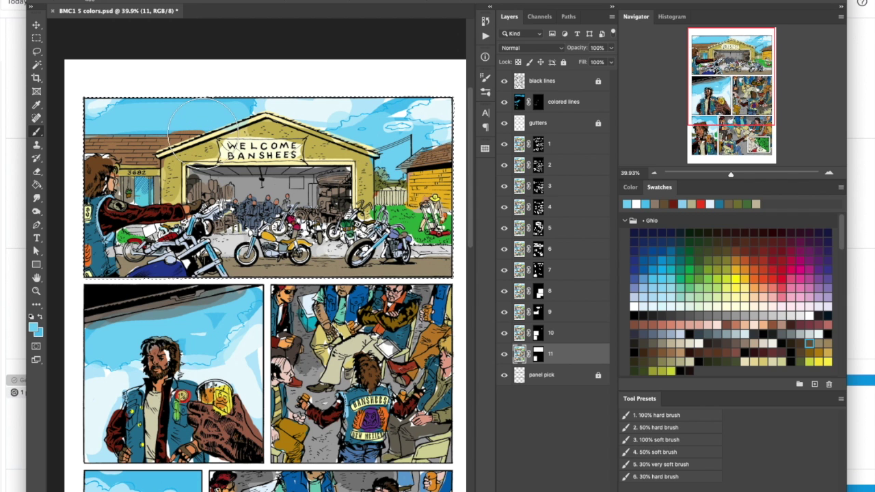
key(bracketright)
key(bracketright)
key(bracketleft)
key(bracketleft)
key(bracketleft)
key(bracketleft)
key(bracketleft)
key(bracketleft)
key(bracketleft)
key(bracketleft)
key(bracketright)
key(bracketright)
key(bracketright)
key(bracketright)
key(bracketright)
key(bracketright)
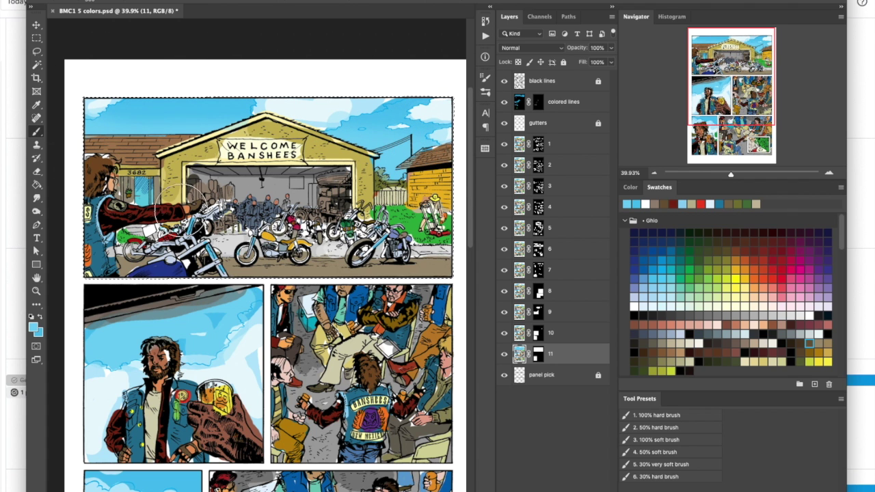
Set the foreground to a lighter blue and softly brighten the lower part of the top panel's sky.
click(34, 326)
drag(272, 137, 243, 137)
click(422, 132)
key(b)
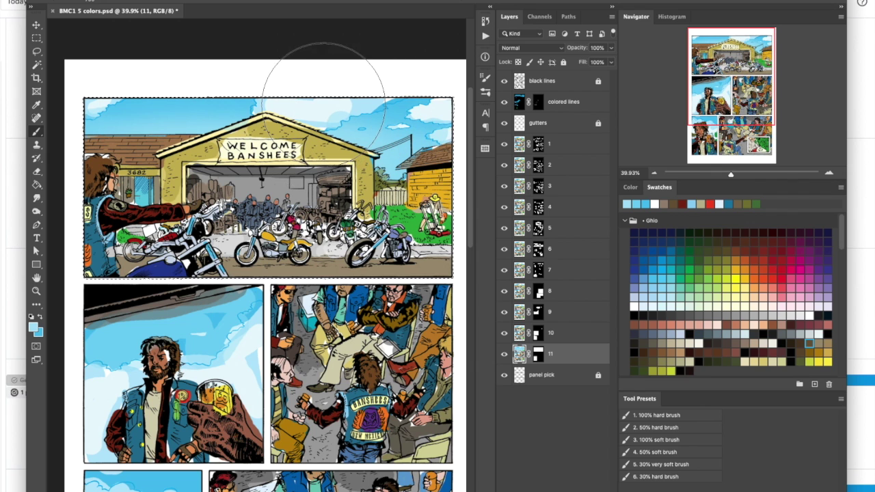
With the 50% hard brush preset, switch to layer 7 and touch up the top panel's clouds using sampled pale blues.
click(688, 429)
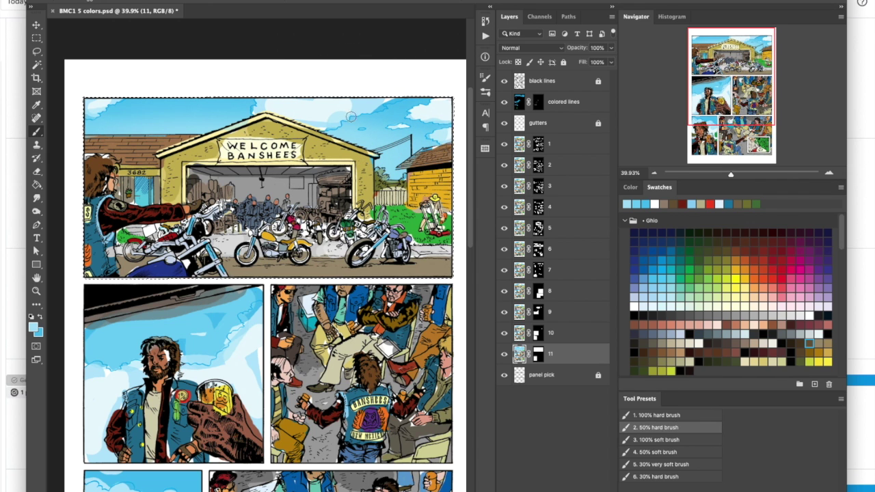
drag(344, 103, 357, 106)
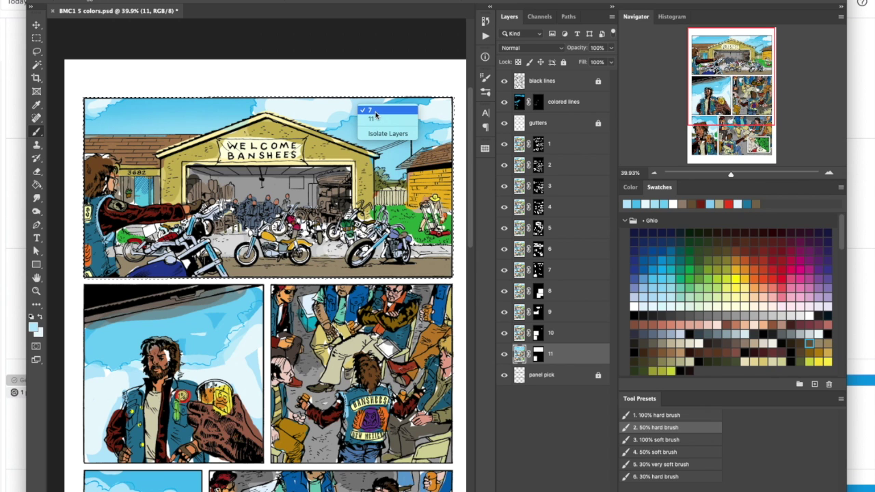
click(372, 112)
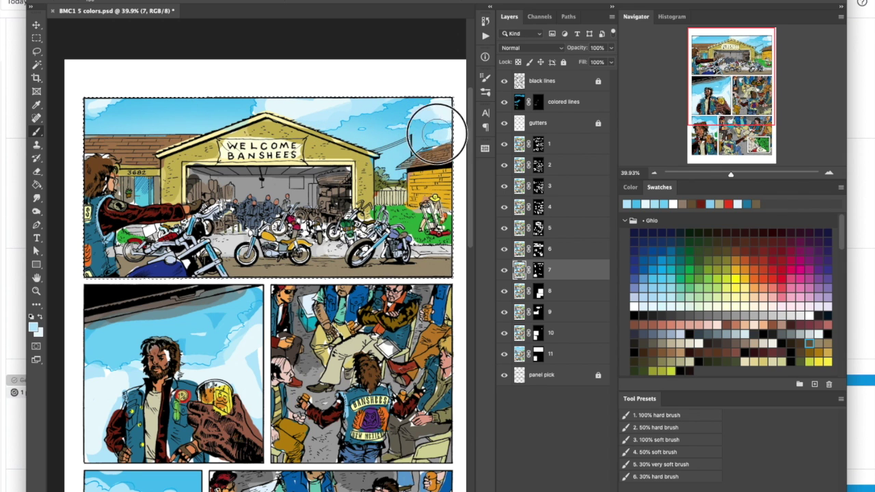
drag(265, 123, 266, 108)
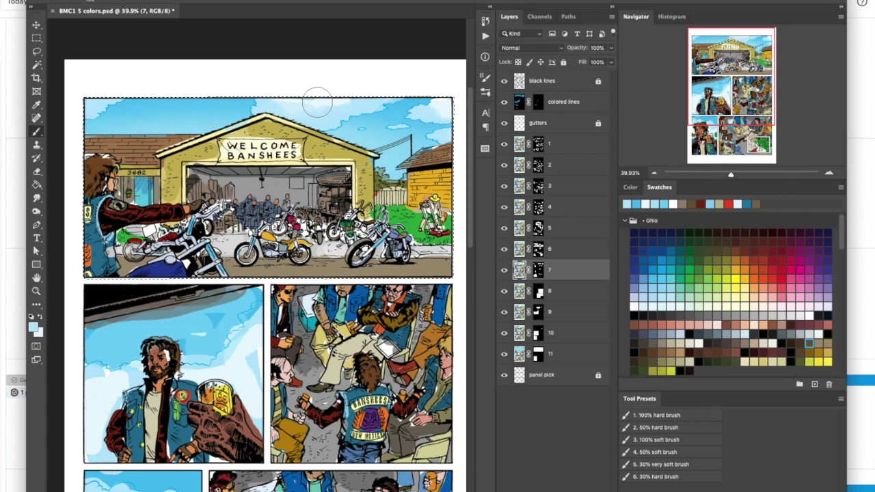
alt+click(445, 107)
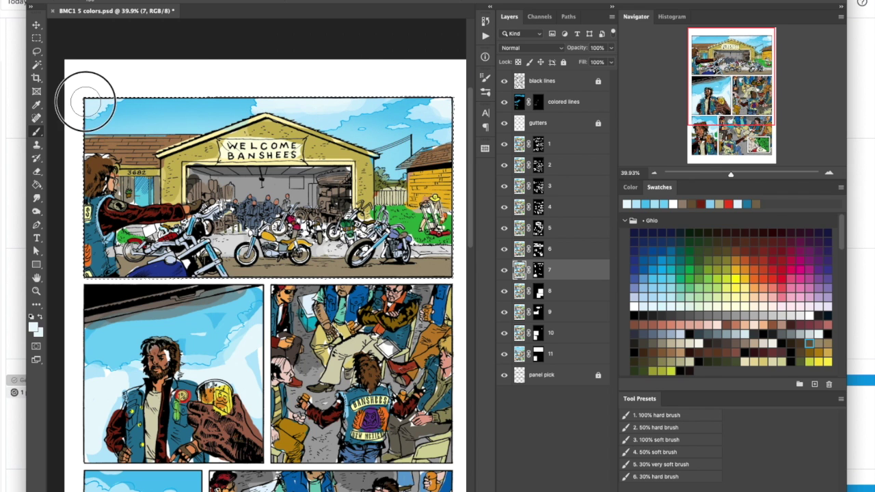
Sample the brown of the shingle roof in the top panel and make layer 1 the active layer.
alt+click(145, 144)
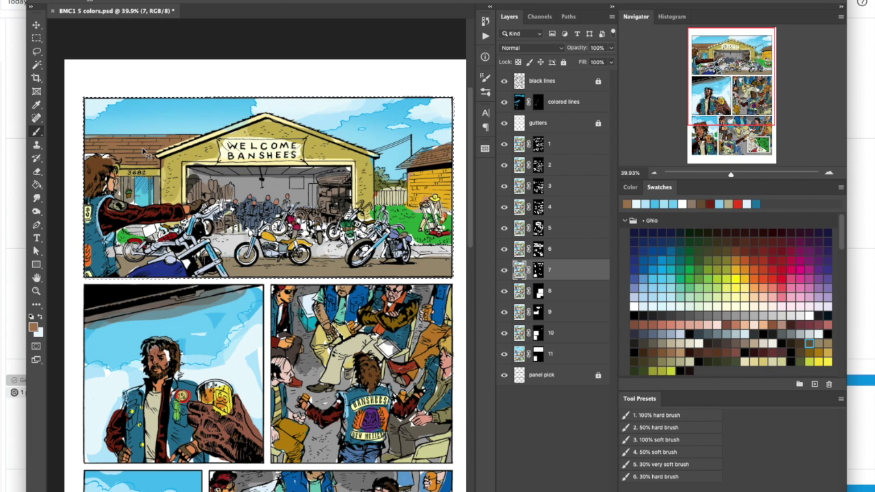
key(alt+bracketright)
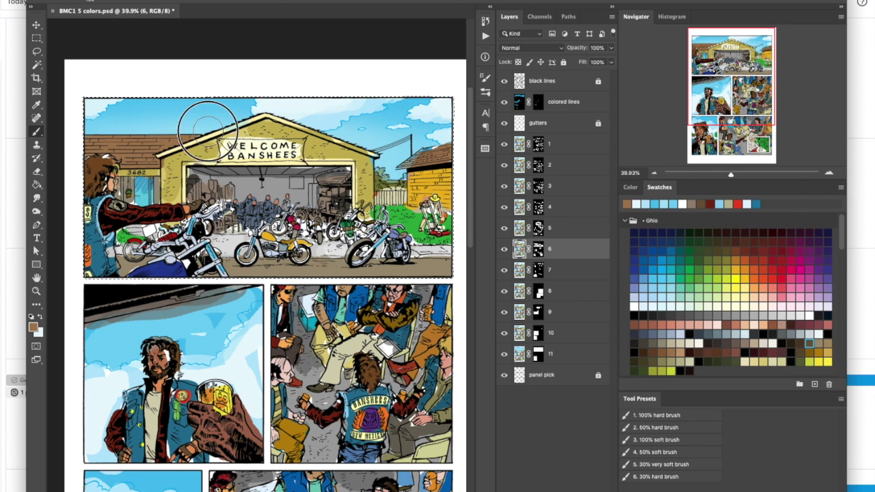
ctrl+right_click(452, 162)
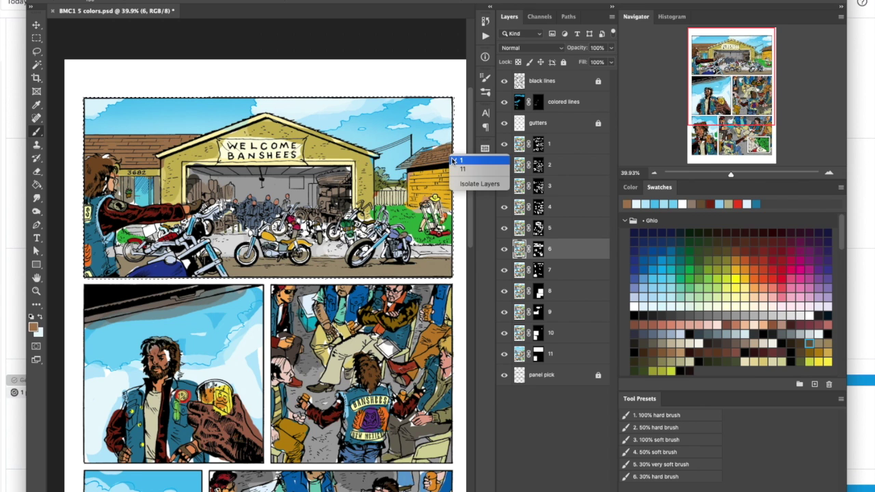
click(478, 162)
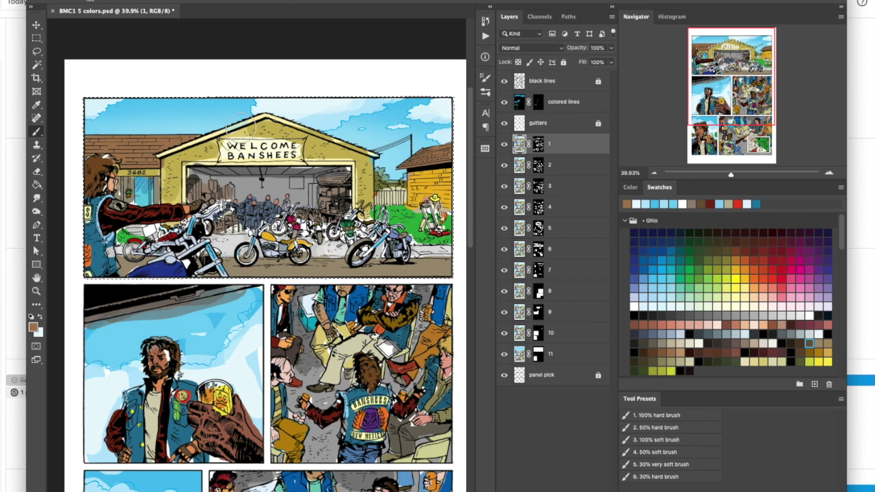
With the 100% hard brush preset, touch up the garage's roof trim in pale yellow and clear the panel selection.
click(689, 415)
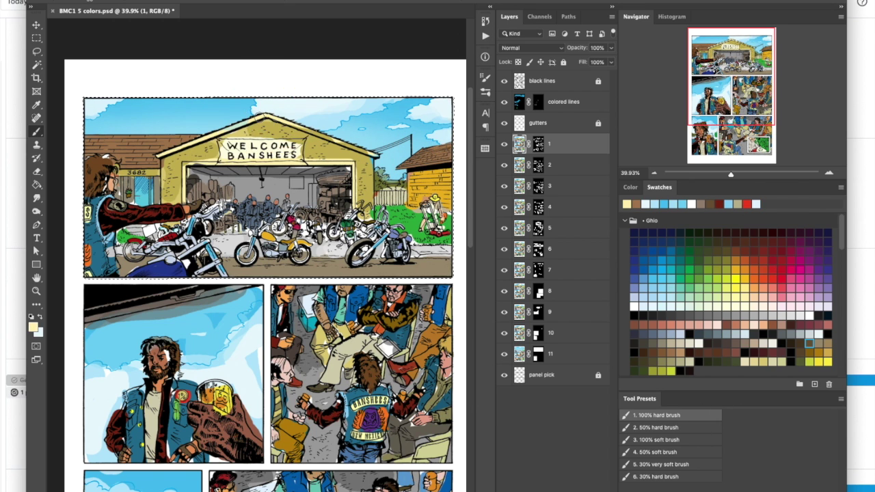
click(228, 135)
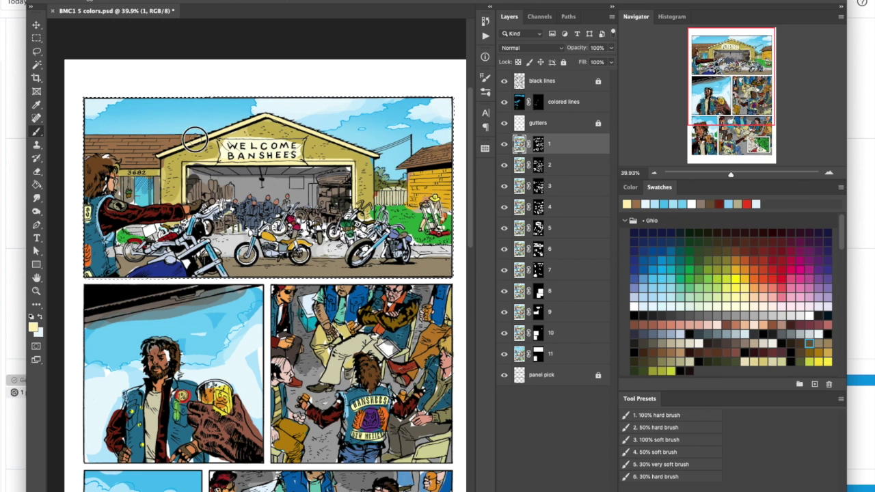
key(x)
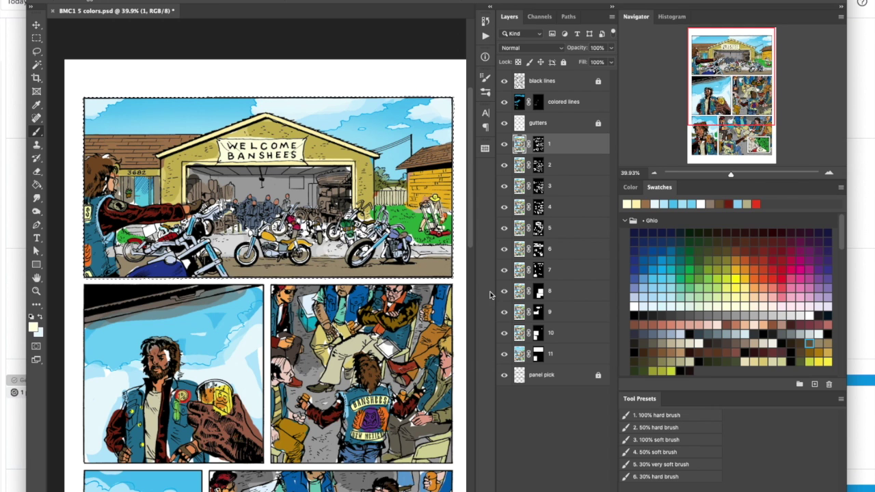
key(ctrl+d)
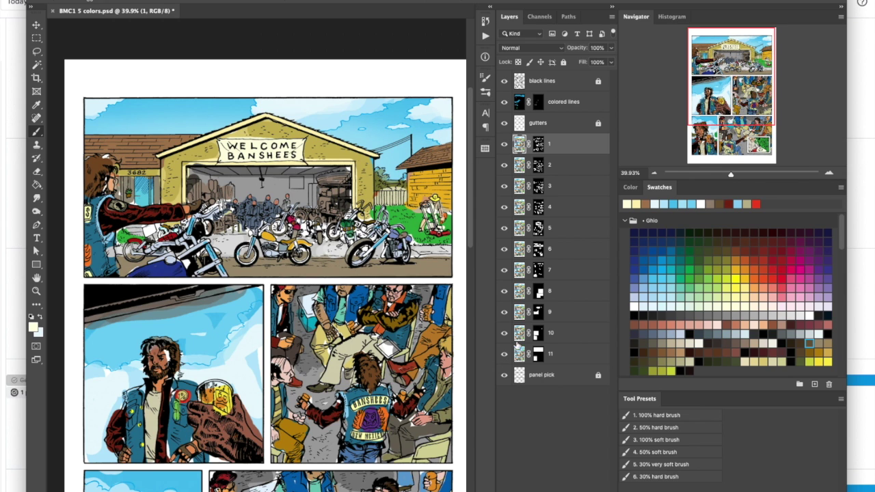
Hide layers 1 to 10 and disable layer 11's mask to expose all the color that layer holds.
drag(504, 334, 504, 144)
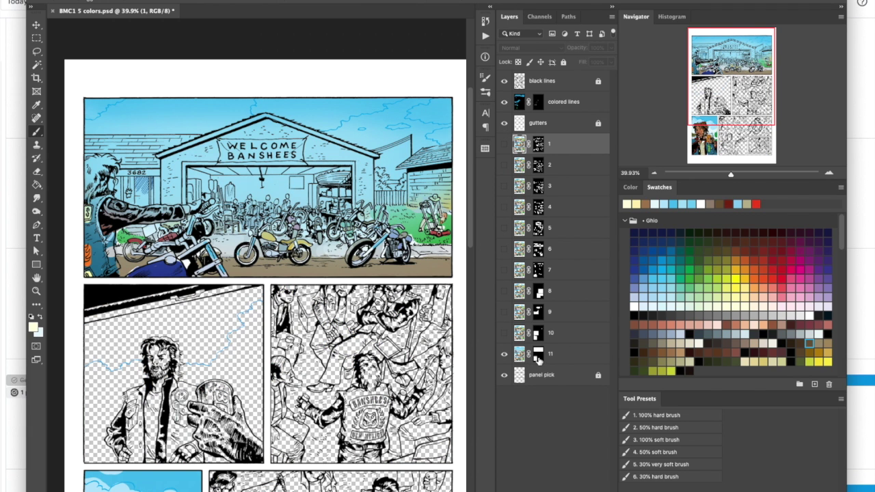
click(540, 356)
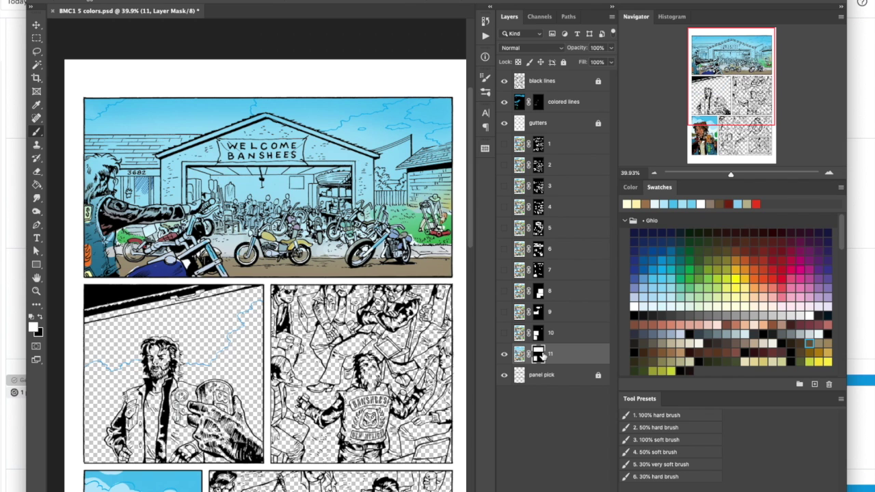
right_click(540, 354)
click(574, 356)
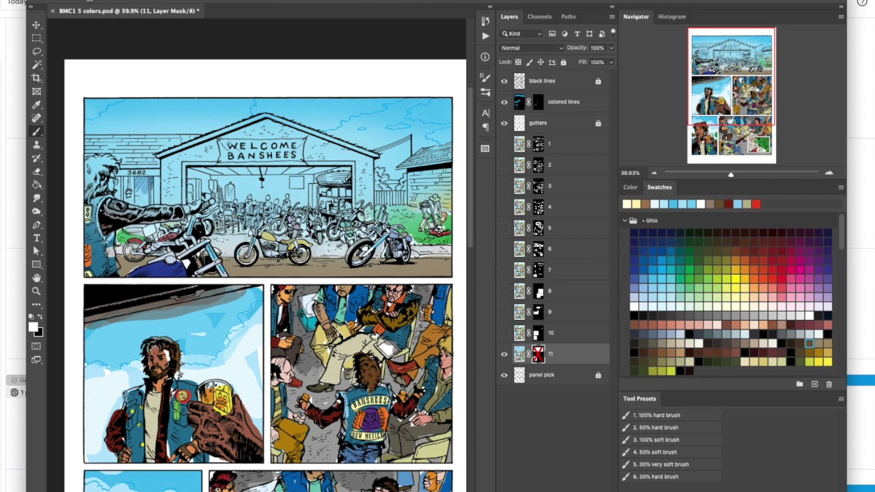
Examine layer 11's unmasked colors up close in the panel of seated bikers and across the page.
click(36, 291)
drag(356, 377, 268, 285)
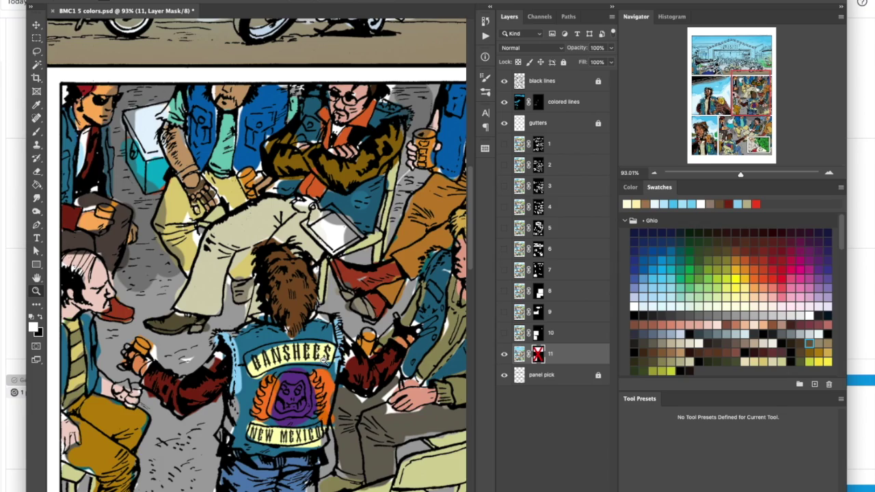
scroll(337, 395, down, 3)
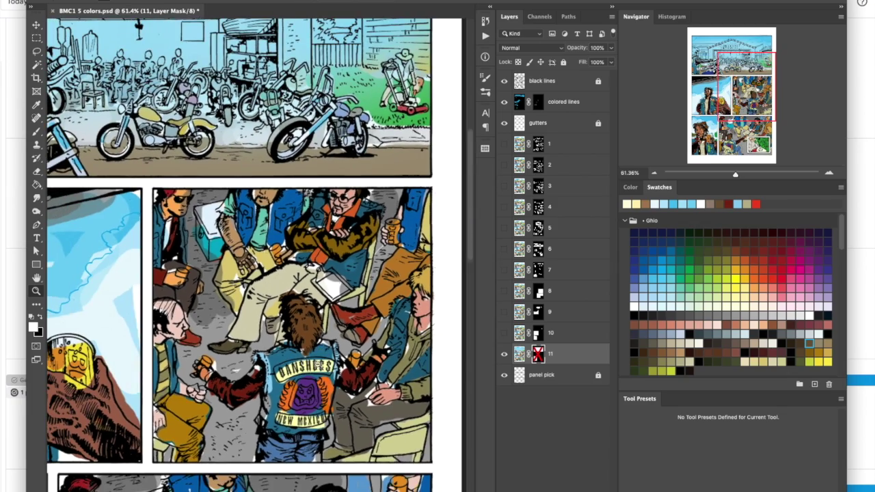
scroll(343, 378, down, 3)
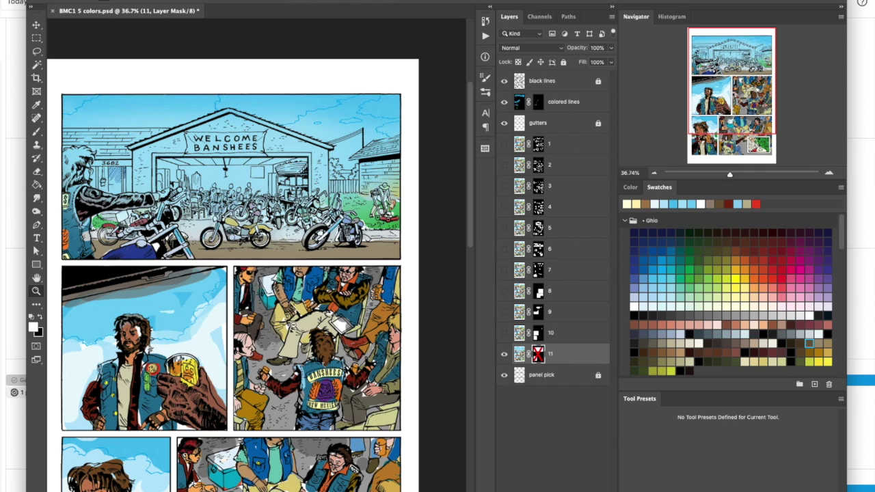
click(285, 320)
drag(298, 339, 286, 328)
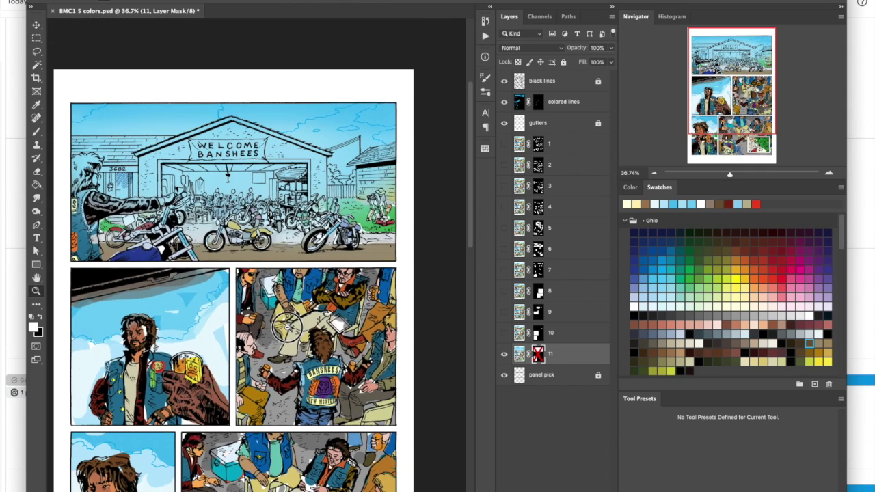
Re-enable layer 11's mask and make layers 1 to 10 visible again.
right_click(539, 352)
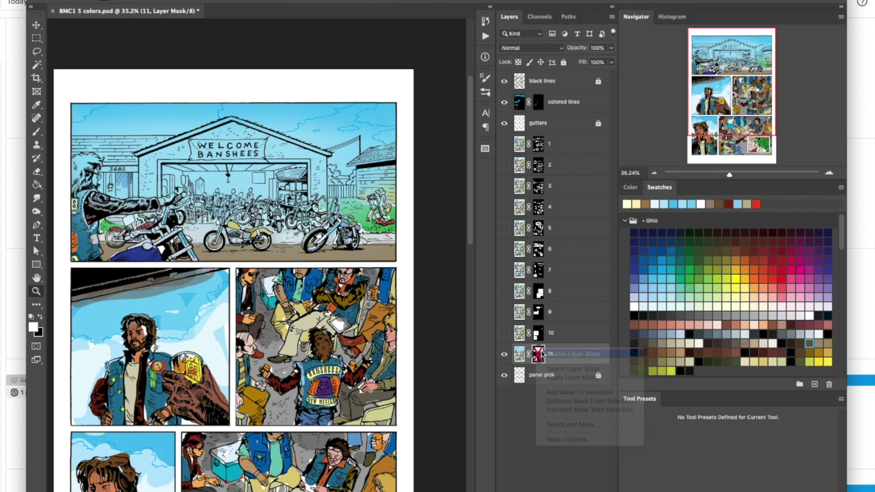
click(546, 353)
drag(504, 338, 505, 144)
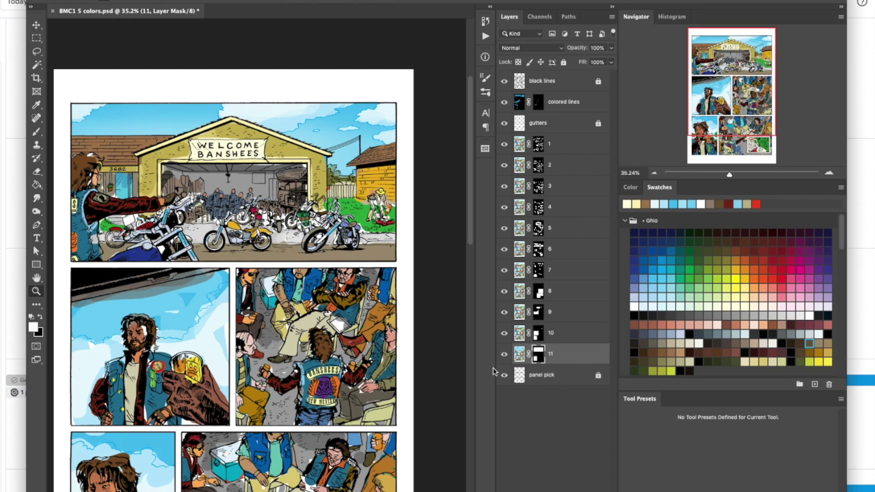
Hide color layers 1 to 11, and reveal layers 1 and 2 one at a time.
drag(504, 353, 505, 143)
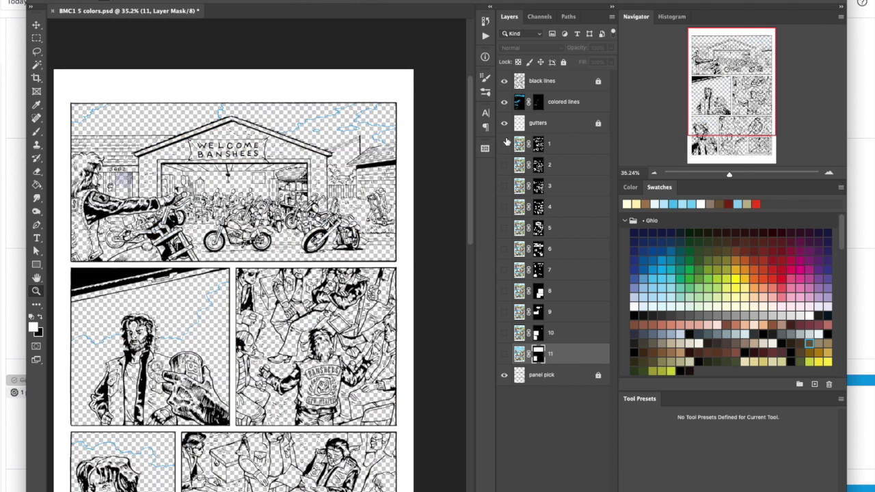
click(504, 143)
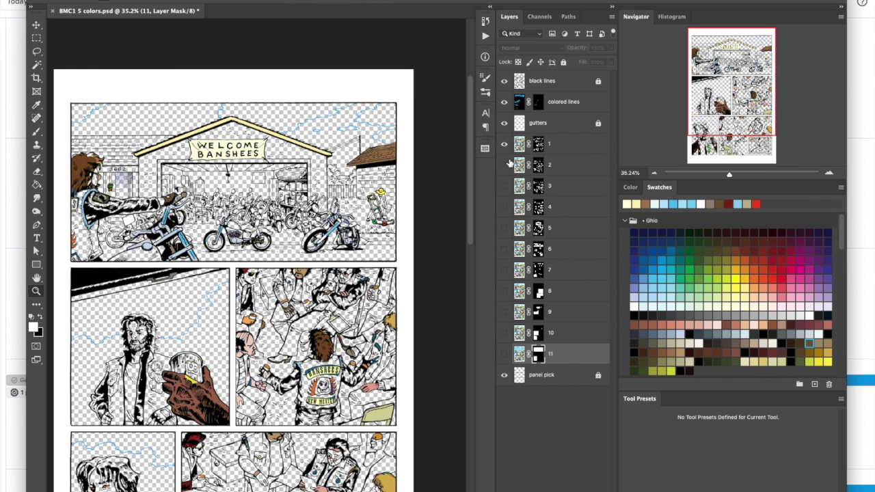
click(504, 167)
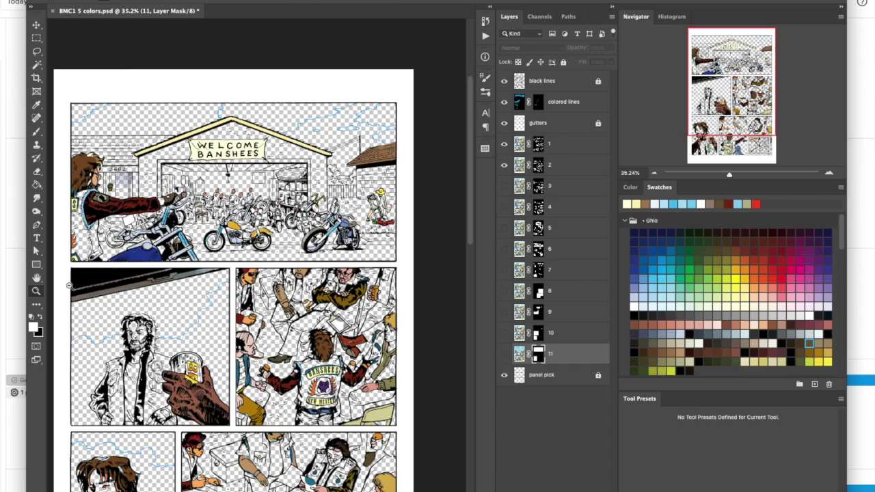
Inspect the panel with the hand holding the beer can while revealing layer 3 and toggling layer 4 on and off.
click(38, 292)
drag(137, 283, 254, 205)
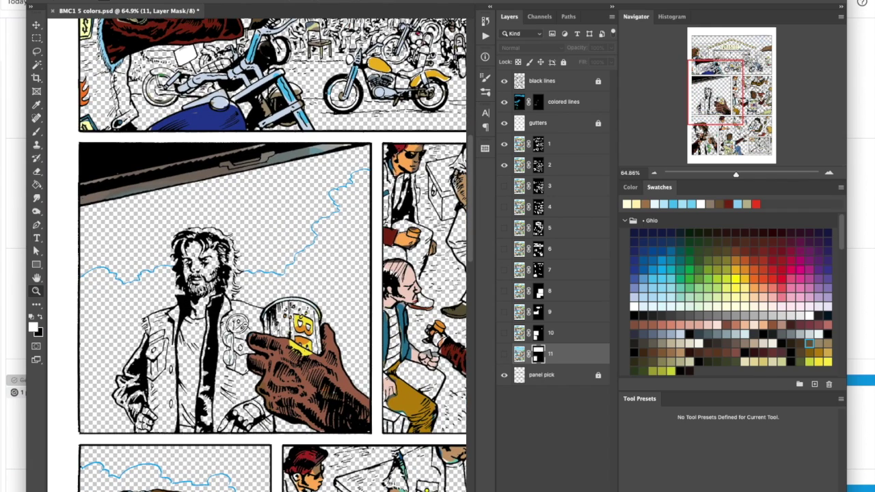
click(260, 287)
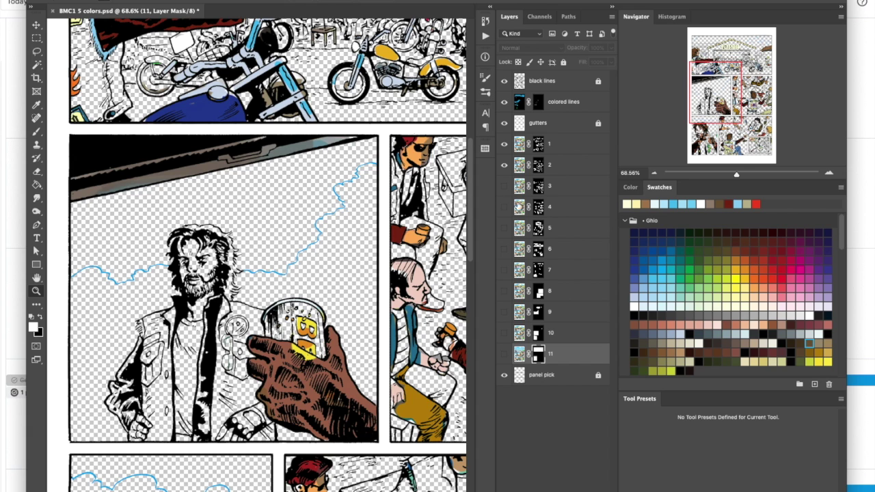
click(504, 185)
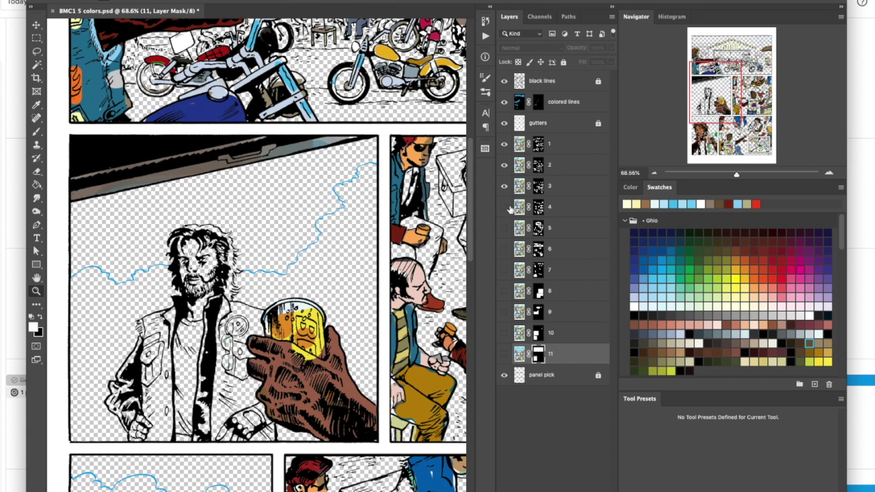
click(505, 207)
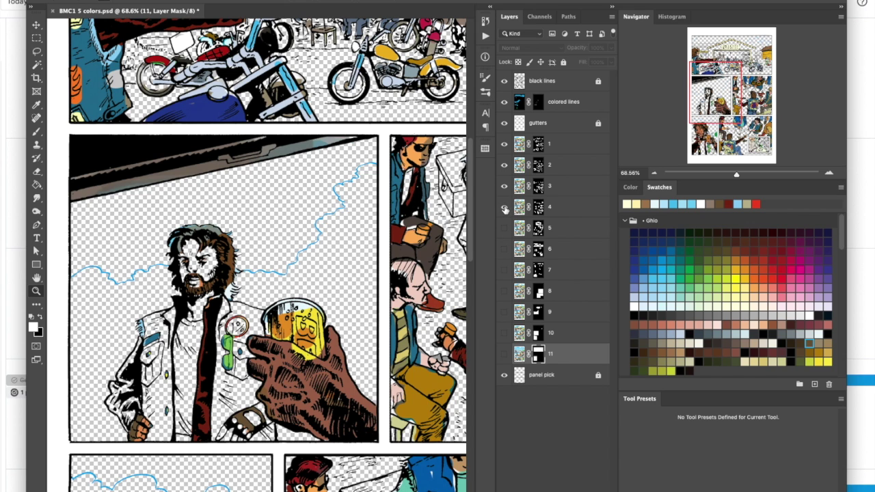
click(504, 207)
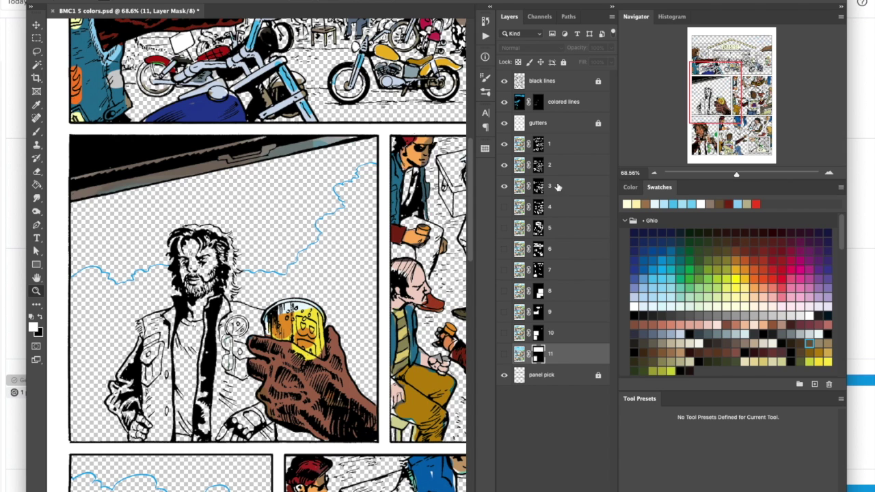
Hide layers 1 to 3 and reveal them again one by one to compare what each adds to the beer can panel.
drag(504, 186, 504, 147)
click(504, 144)
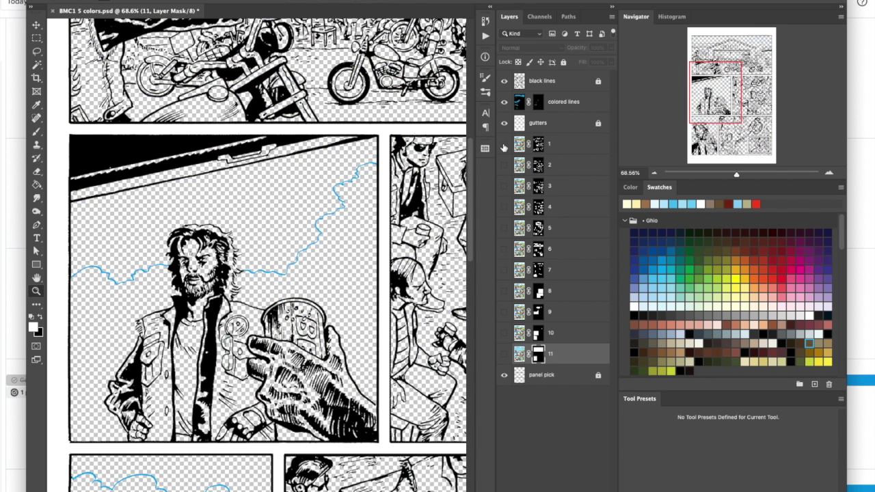
click(505, 145)
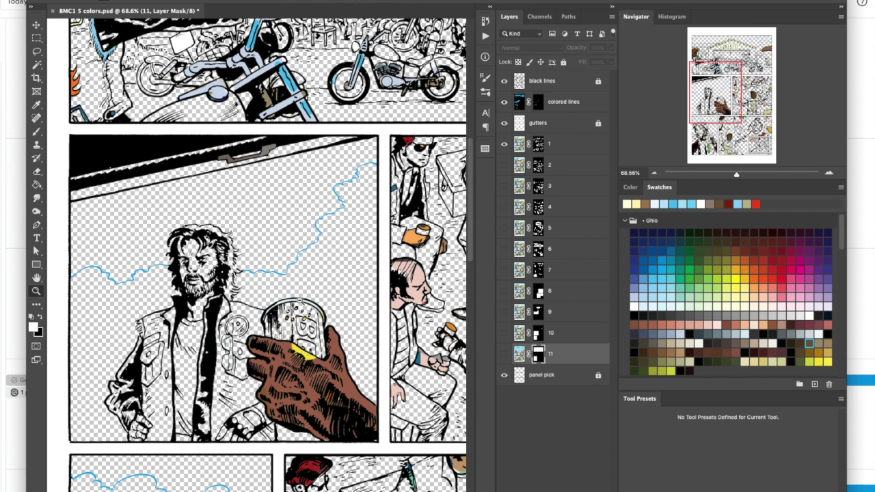
click(504, 166)
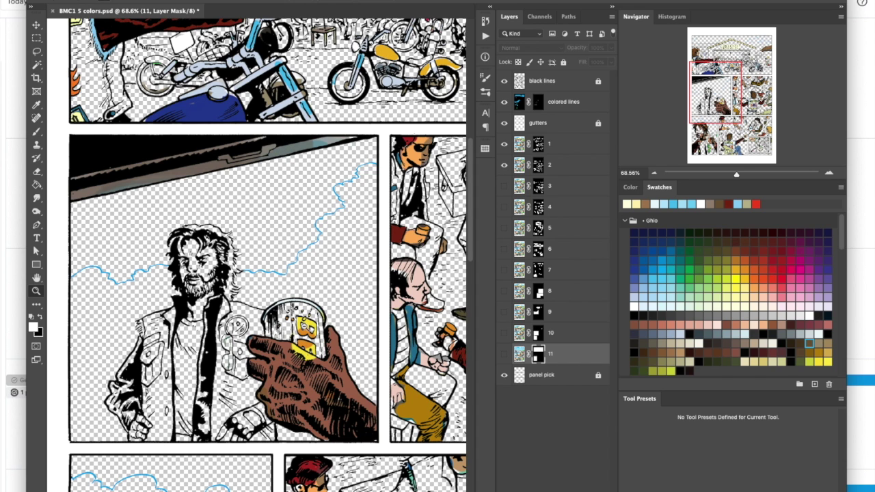
click(504, 187)
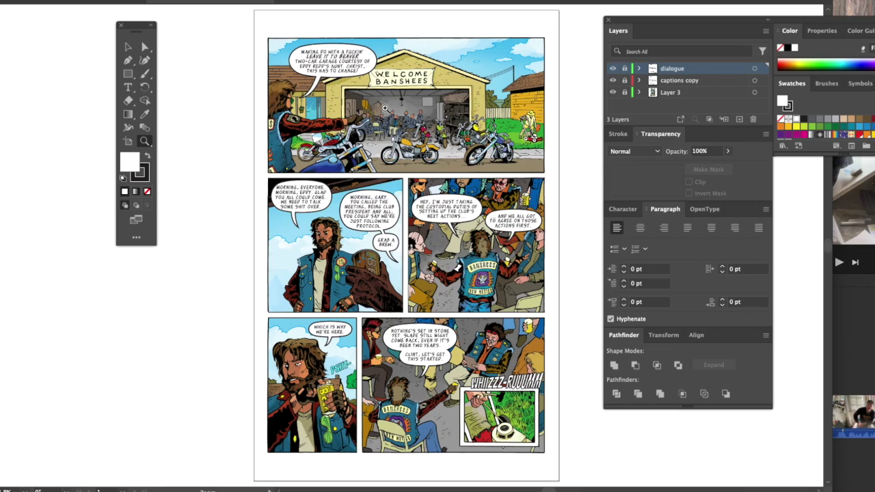
In the Illustrator lettering file, enlarge the top panel and move the toolbox and the Layers panel group off the artwork.
drag(384, 108, 404, 240)
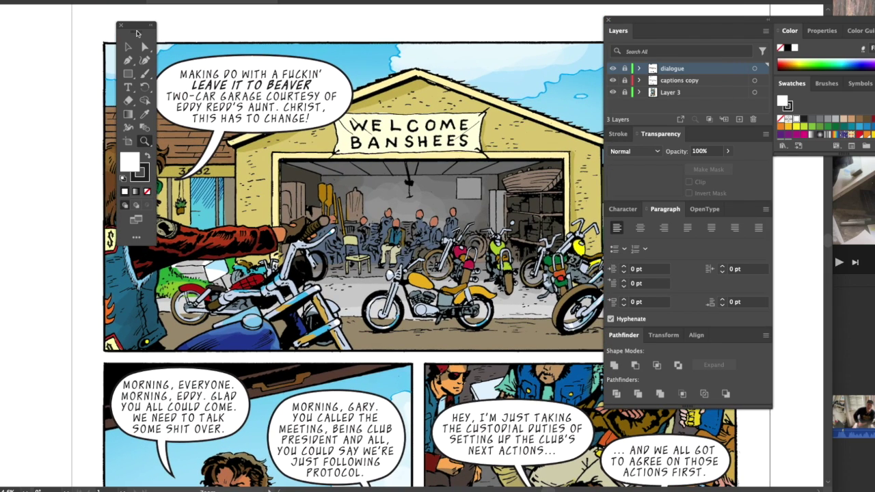
drag(138, 28, 43, 41)
drag(664, 25, 722, 48)
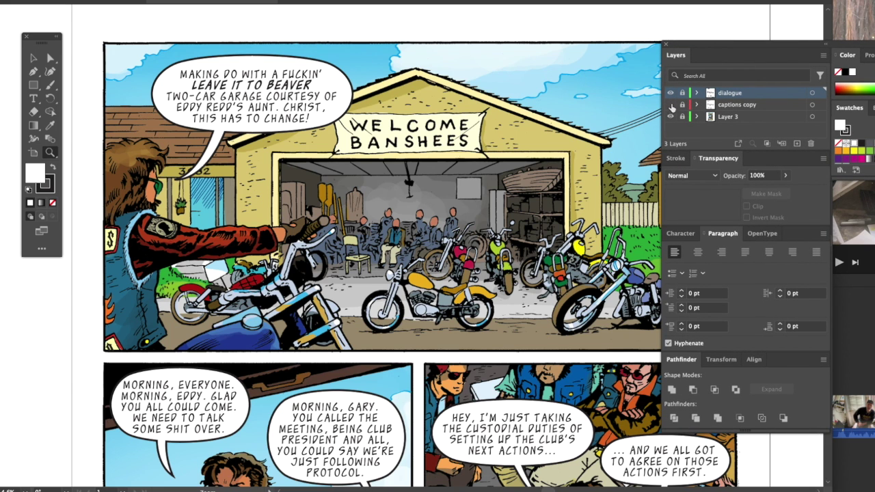
Compare art and lettering by hiding the dialogue and captions copy layers, showing them without Layer 3, and restoring all three layers.
drag(671, 105, 670, 92)
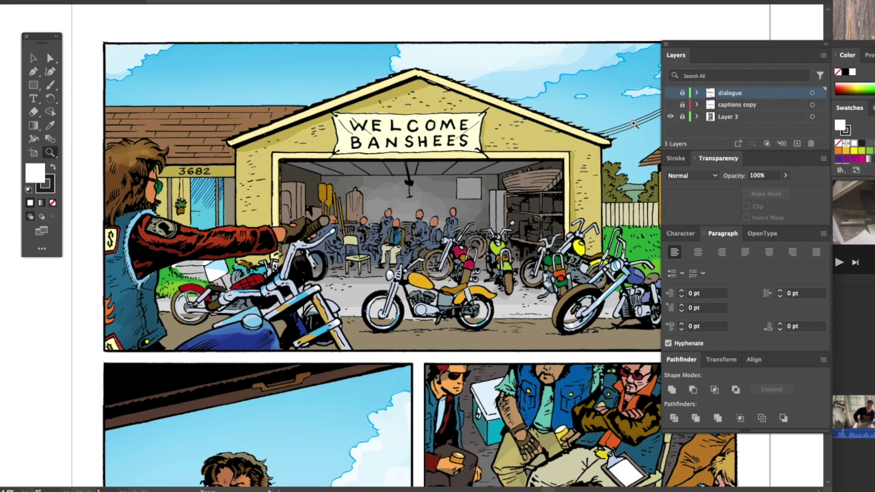
click(671, 117)
drag(670, 105, 670, 92)
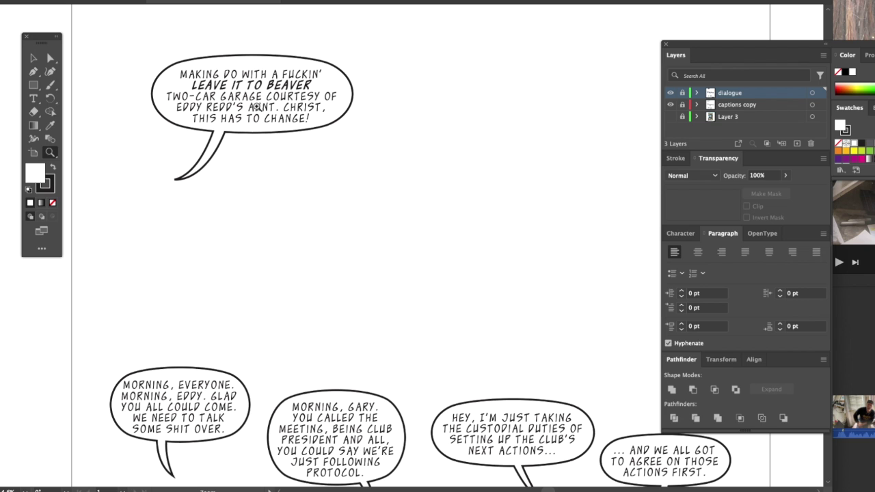
click(671, 117)
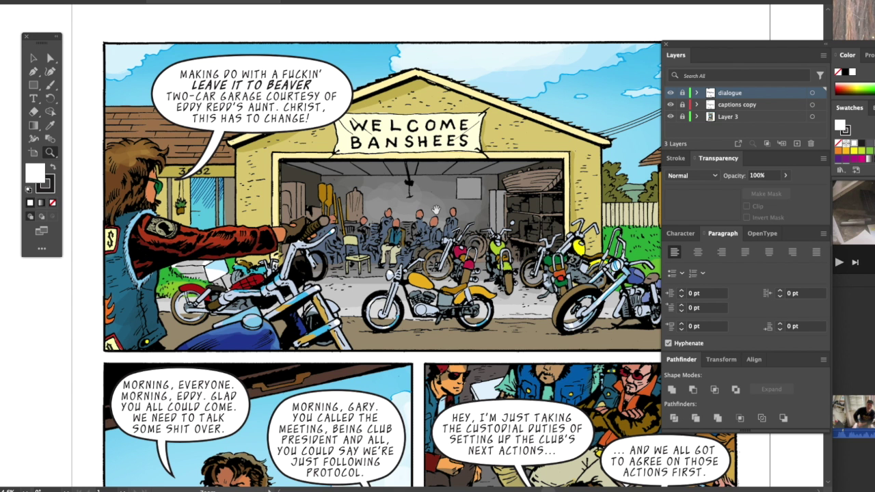
drag(435, 210, 403, 191)
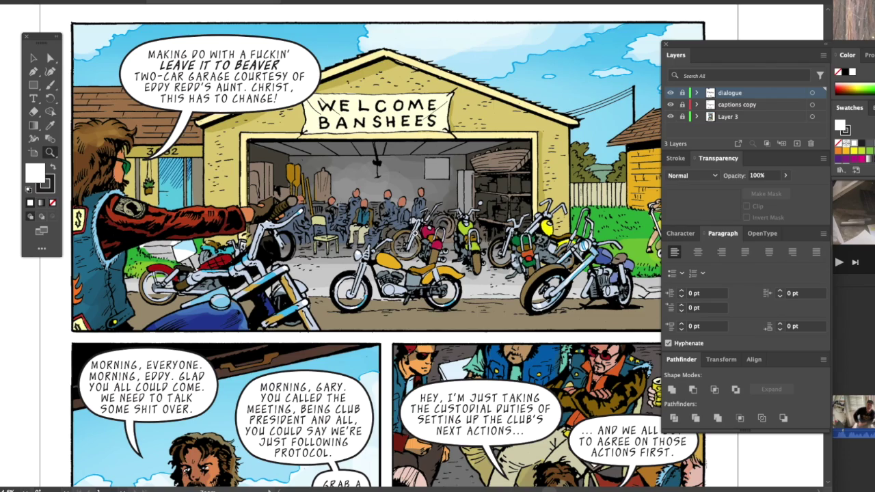
Examine the speech balloons and sound effect lettering in the middle and bottom rows of panels up close.
mouse_move(410, 236)
mouse_down()
mouse_move(397, 196)
mouse_move(403, 146)
mouse_up()
mouse_move(415, 311)
mouse_down()
mouse_move(386, 236)
mouse_move(324, 198)
mouse_move(295, 194)
mouse_up()
drag(441, 272, 477, 346)
scroll(397, 216, down, 5)
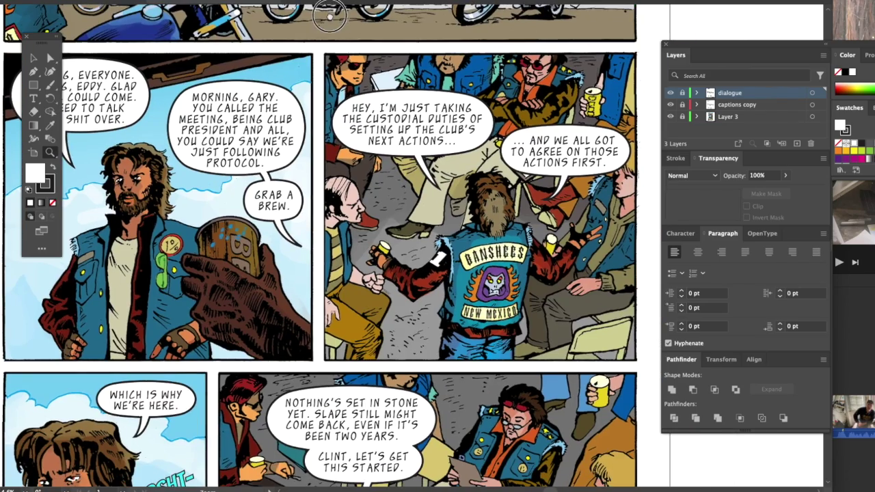
click(408, 218)
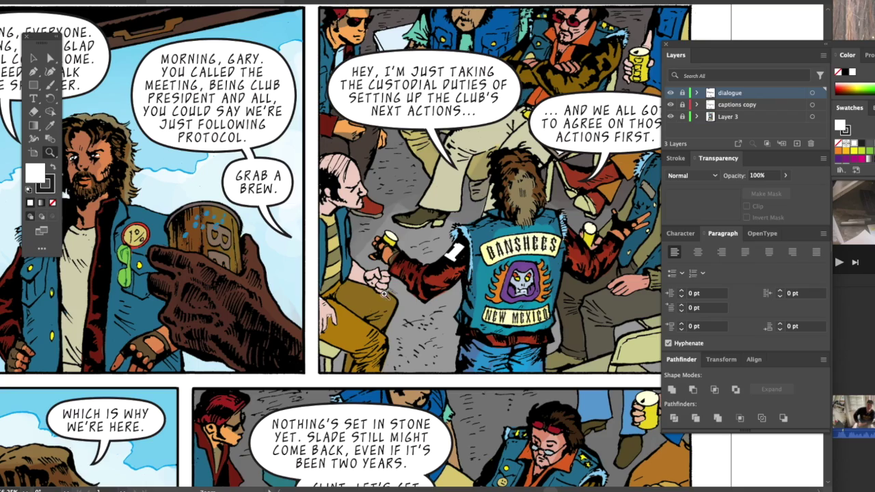
scroll(227, 277, down, 8)
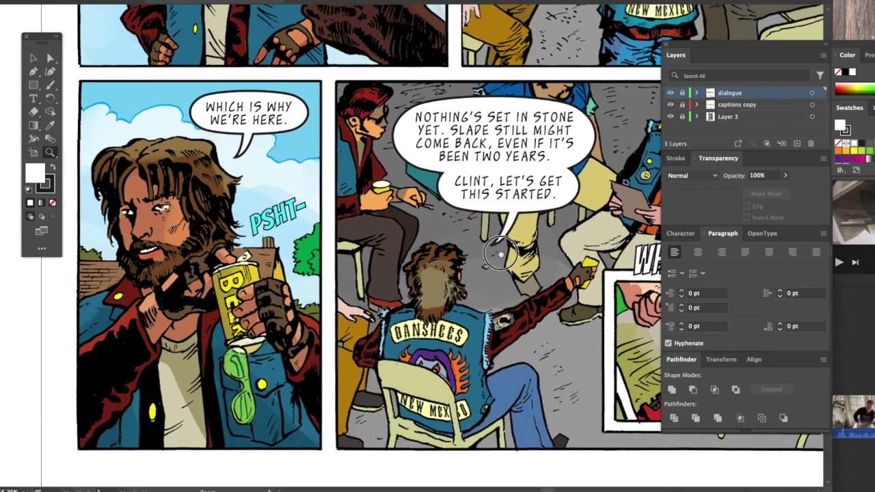
click(509, 275)
scroll(509, 274, up, 10)
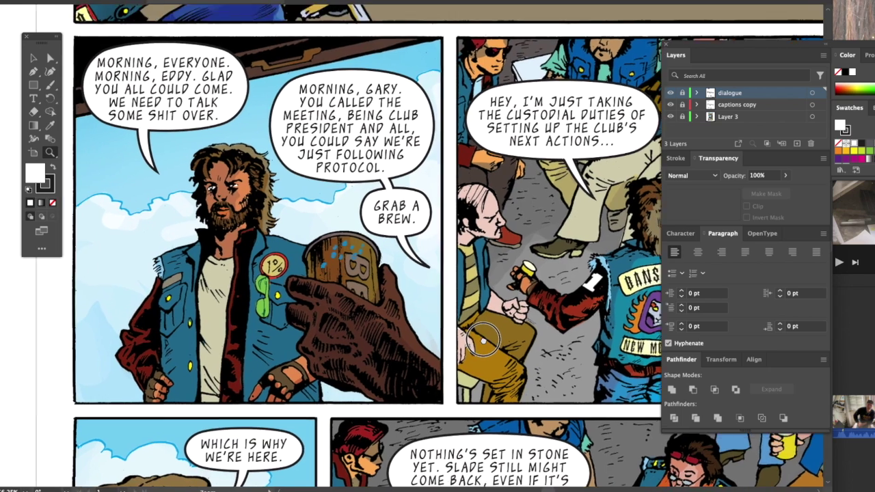
drag(483, 340, 535, 288)
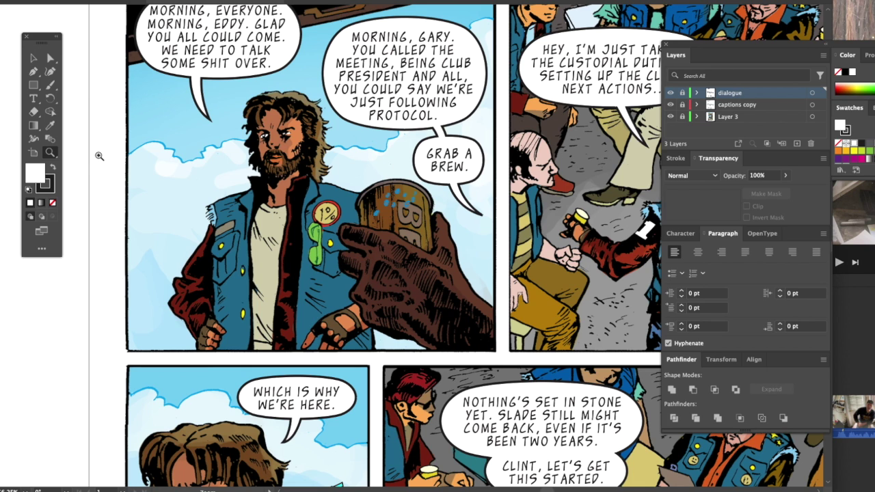
Review how the lettering reads across the garage panel and the middle row at a reduced magnification.
alt+click(382, 217)
alt+click(381, 216)
scroll(518, 229, right, 5)
scroll(519, 228, up, 2)
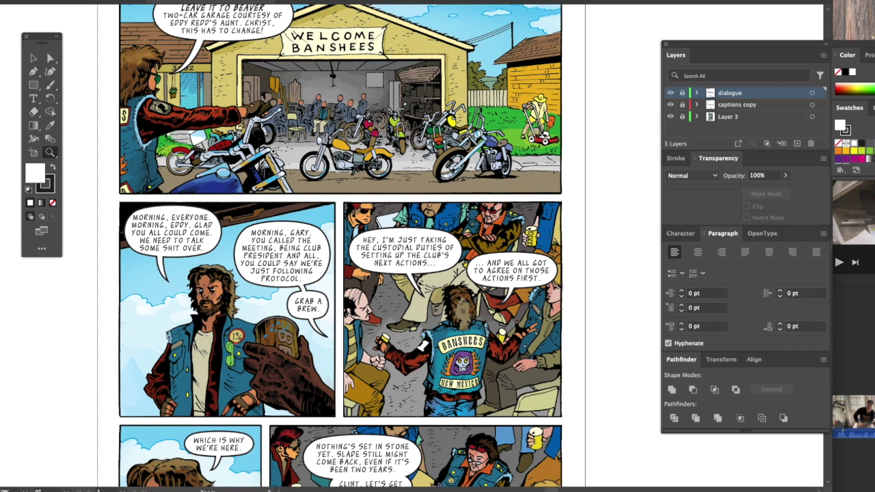
scroll(286, 144, up, 1)
scroll(285, 164, up, 3)
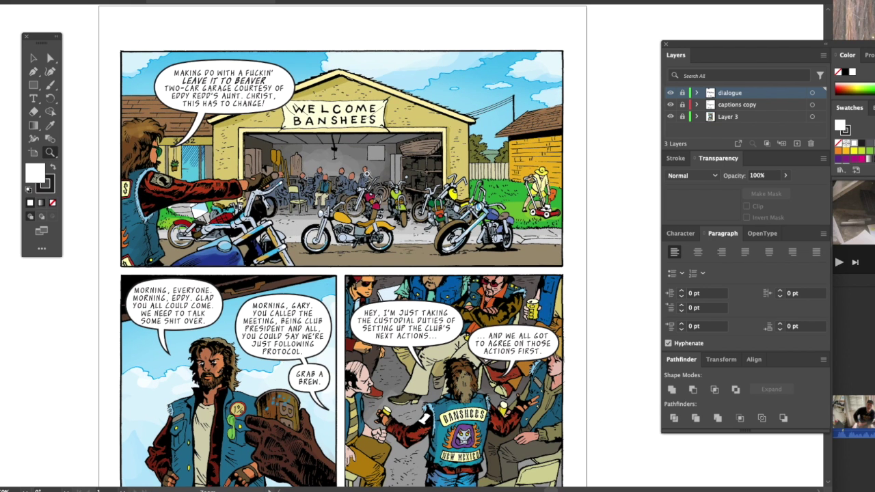
scroll(388, 122, down, 4)
scroll(371, 122, down, 1)
scroll(371, 122, right, 1)
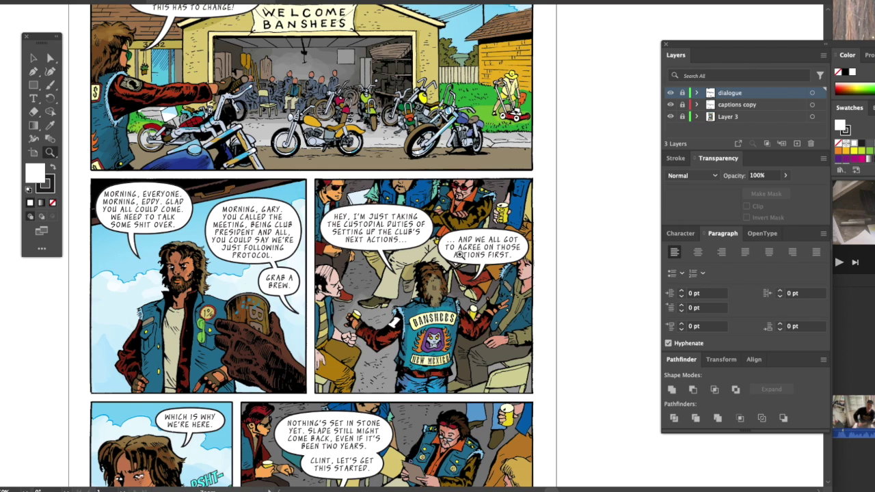
Inspect the balloons in the panel with the Banshees vest seen from behind and the lettering in the panel below.
click(461, 254)
click(454, 255)
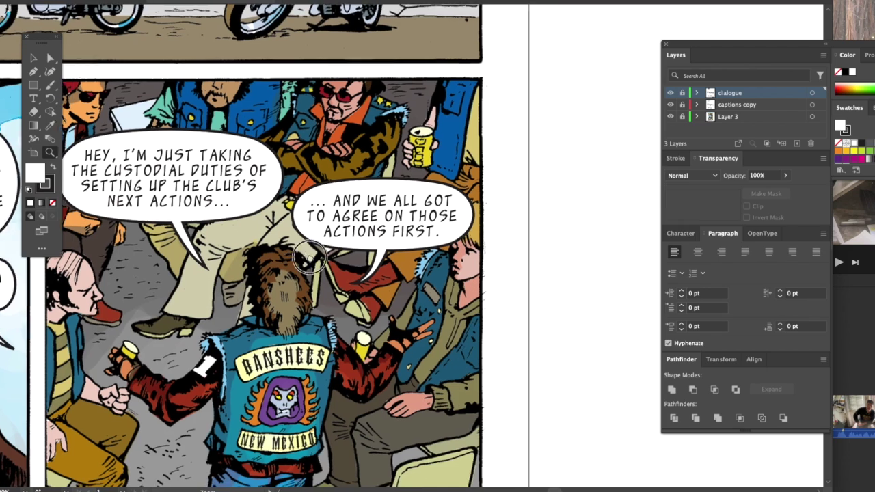
click(393, 234)
scroll(336, 366, down, 10)
scroll(336, 366, left, 2)
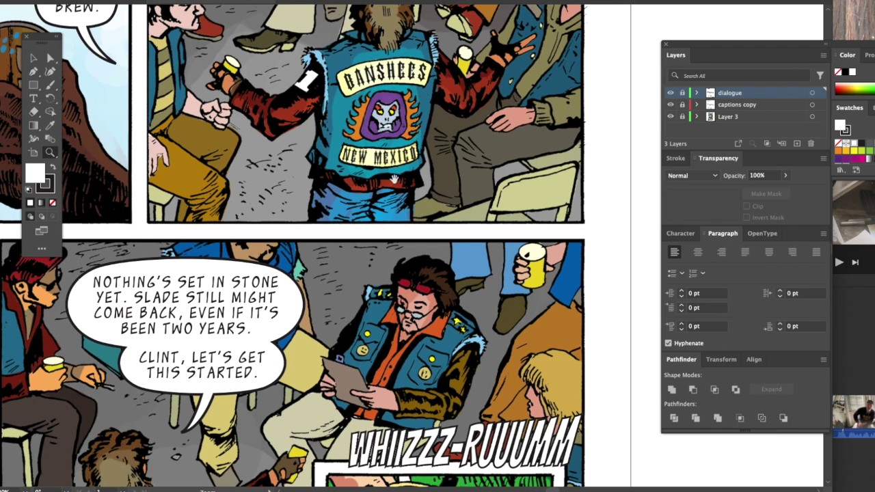
scroll(394, 179, up, 8)
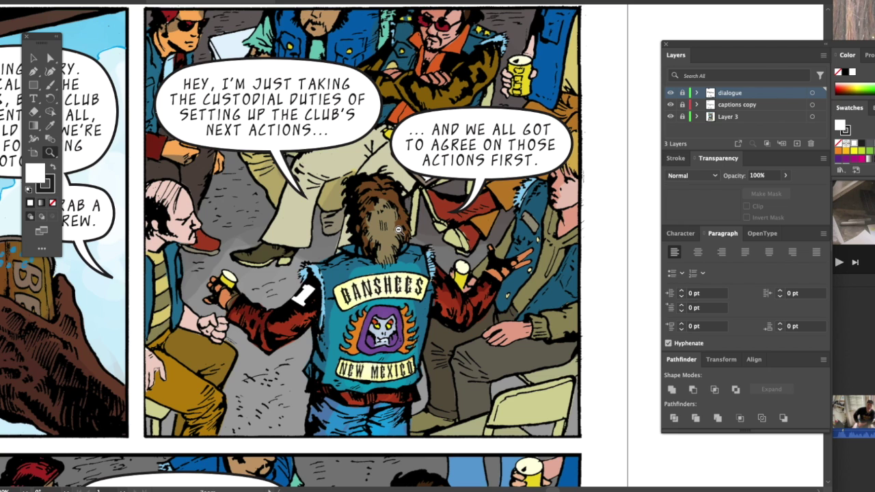
Look over the complete lettered page from its top margin to its bottom margin.
alt+click(398, 230)
alt+click(397, 229)
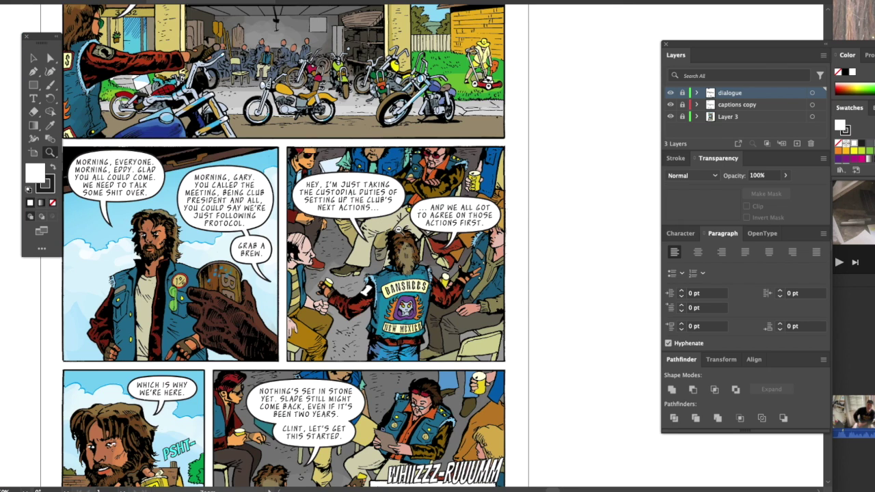
alt+click(398, 230)
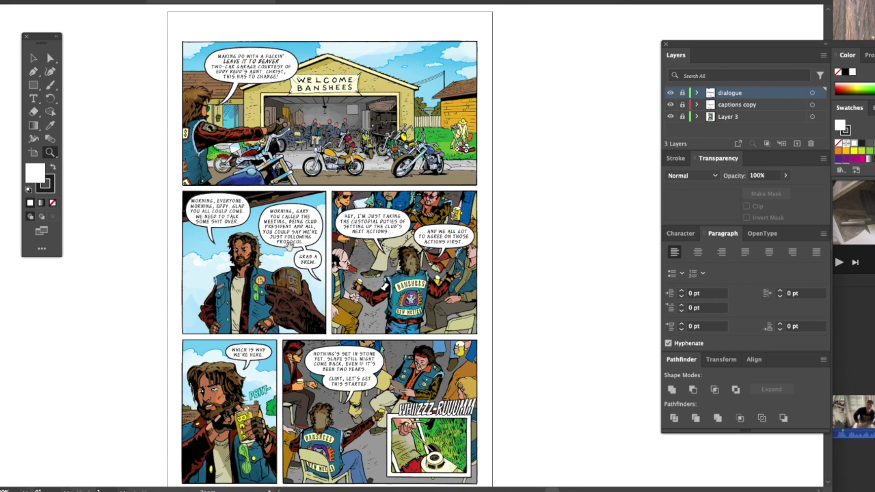
scroll(294, 239, left, 3)
scroll(294, 240, down, 1)
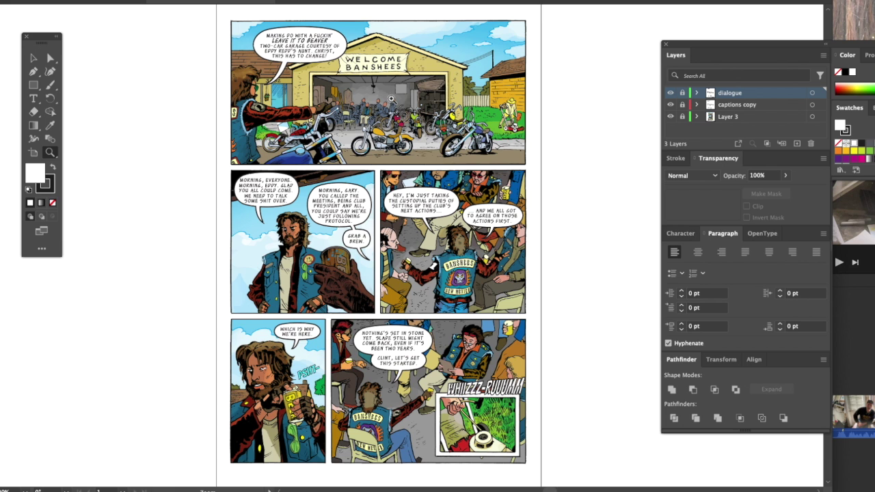
scroll(393, 99, up, 3)
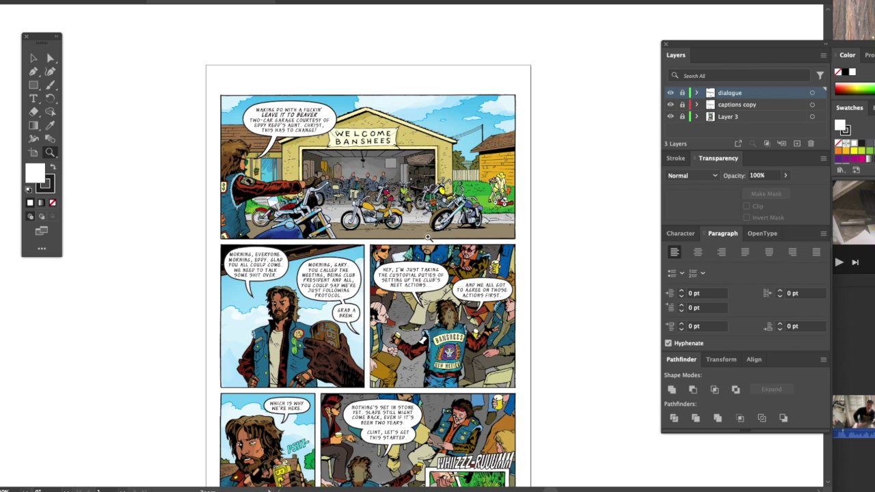
scroll(354, 276, down, 5)
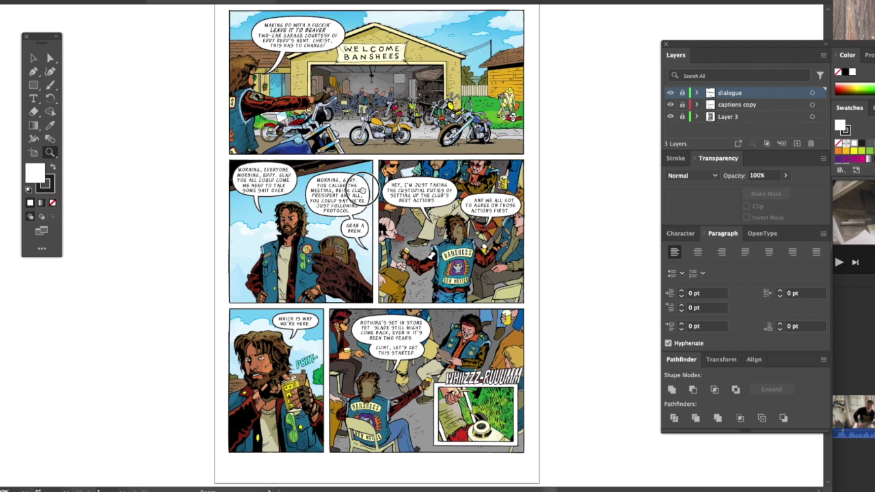
scroll(377, 302, down, 2)
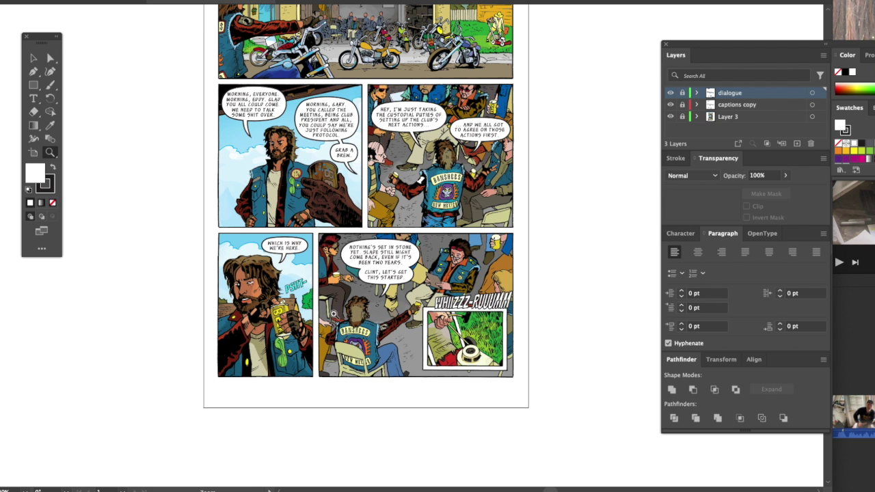
scroll(305, 285, up, 3)
scroll(369, 217, up, 5)
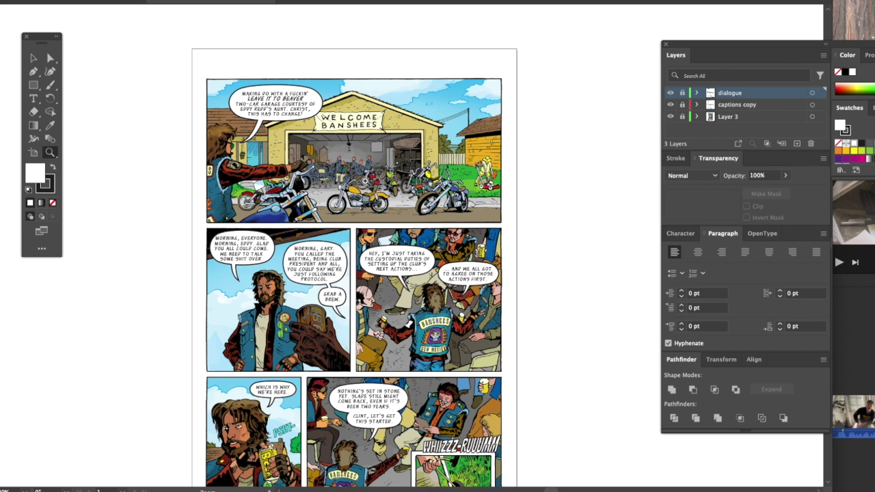
Examine the garage panel and its balloon more closely, and return to the view of the whole page.
click(362, 201)
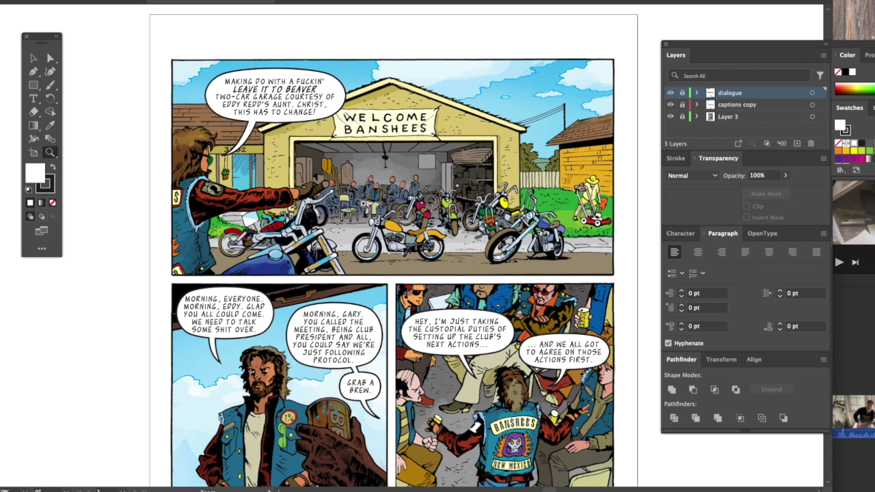
click(446, 230)
alt+click(234, 298)
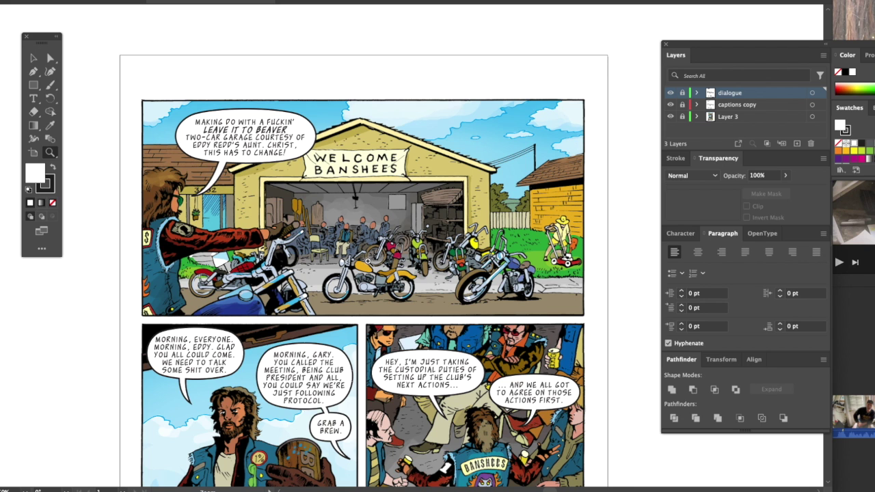
alt+click(367, 260)
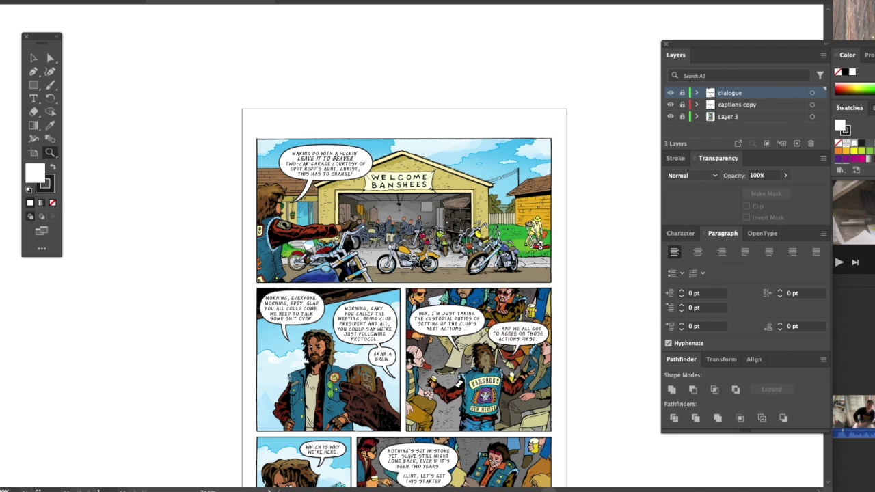
scroll(435, 243, down, 5)
scroll(435, 242, right, 3)
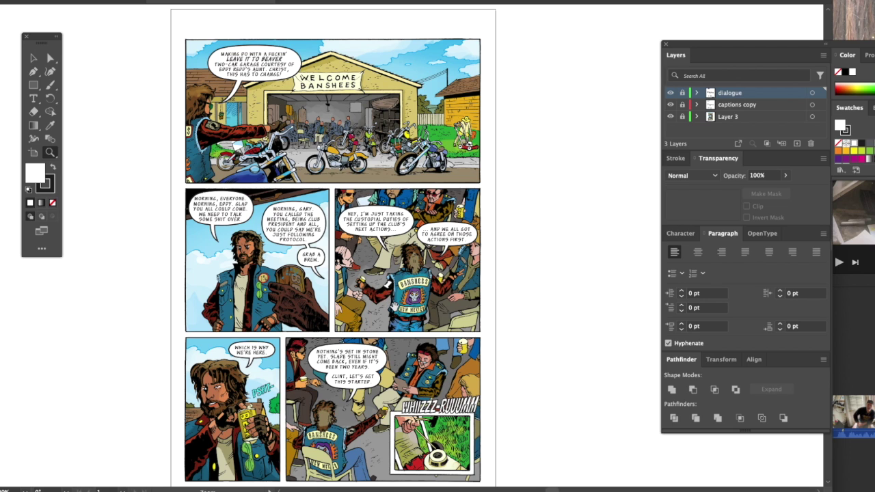
scroll(394, 288, down, 1)
scroll(394, 287, down, 4)
scroll(352, 313, up, 5)
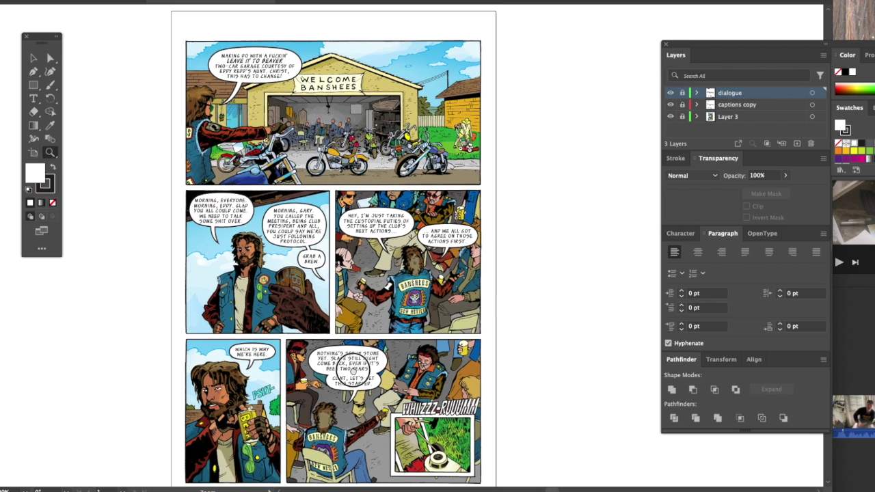
scroll(350, 273, up, 2)
scroll(350, 274, right, 2)
scroll(350, 274, down, 2)
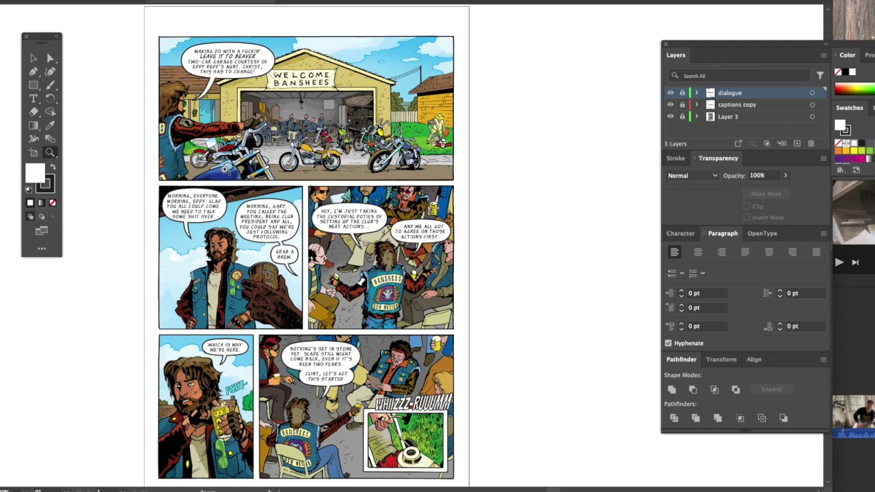